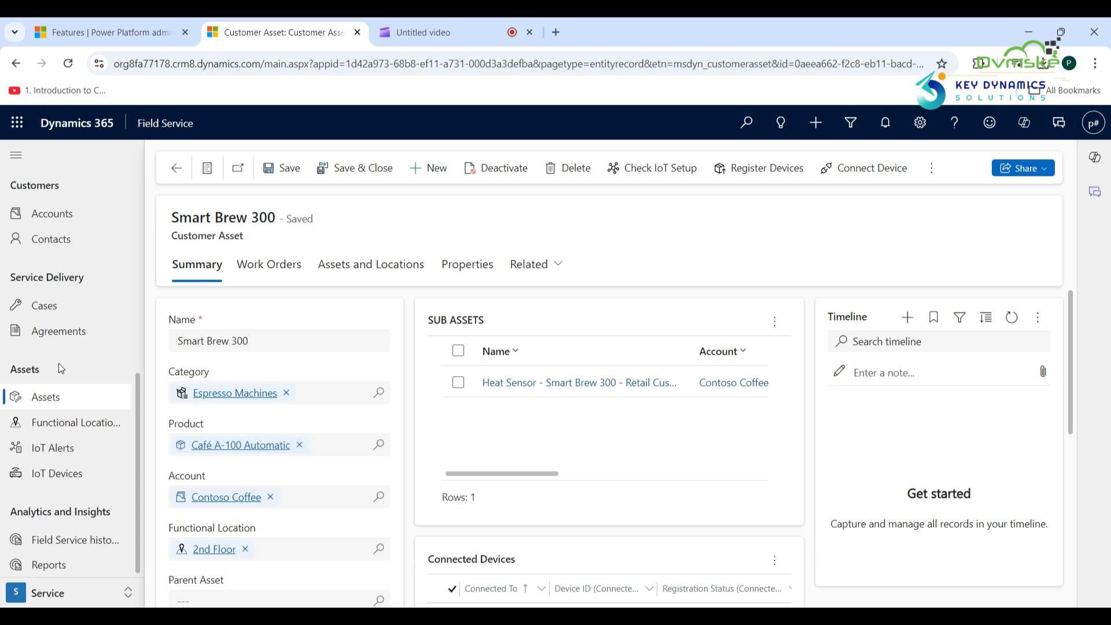
# Start a new work order and set its primary asset to Smart Brew 300
pyautogui.scroll(5, 60, 368)
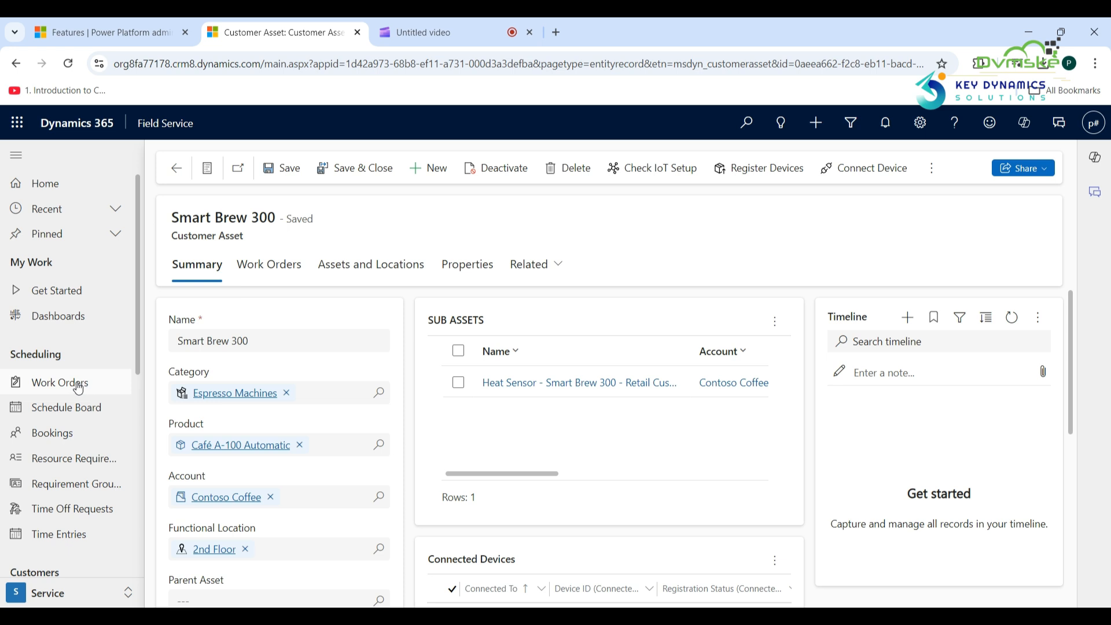
pyautogui.click(79, 386)
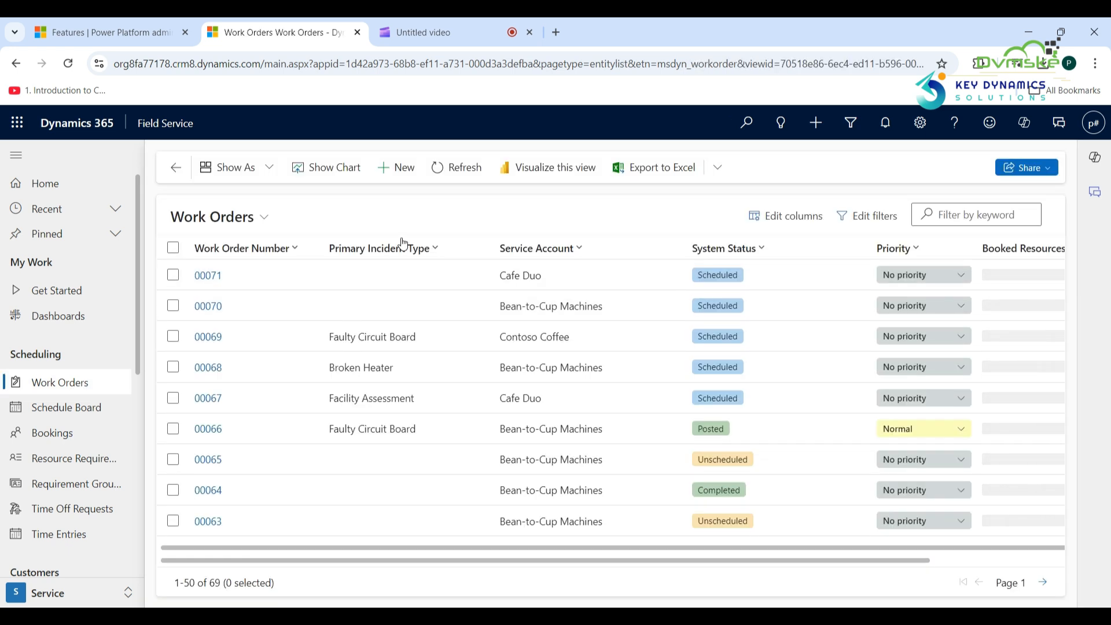
pyautogui.click(409, 167)
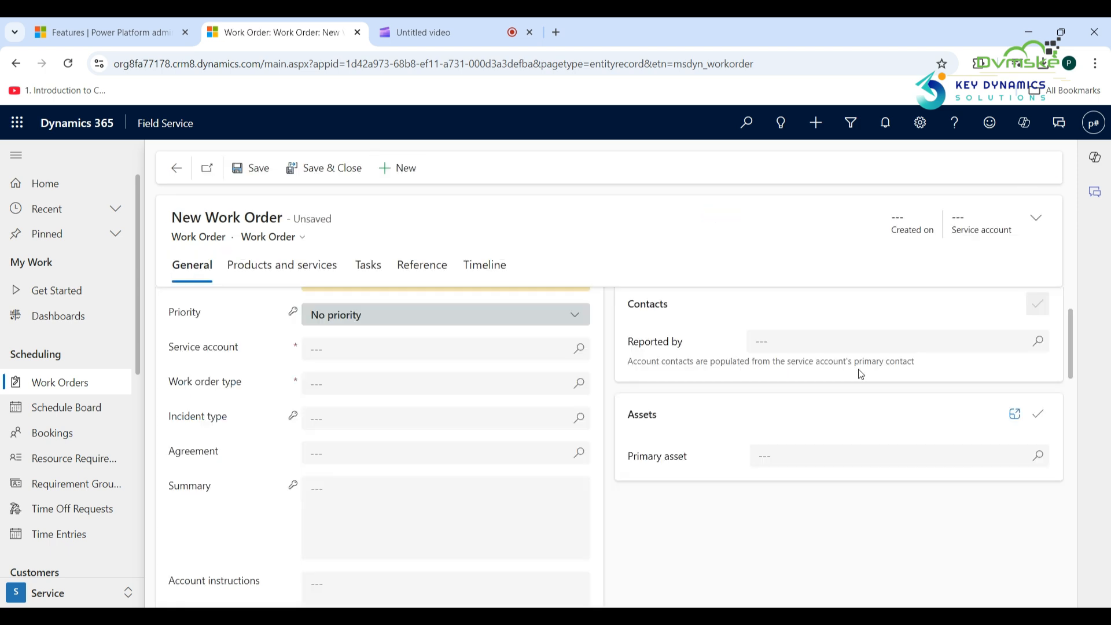
pyautogui.click(1036, 455)
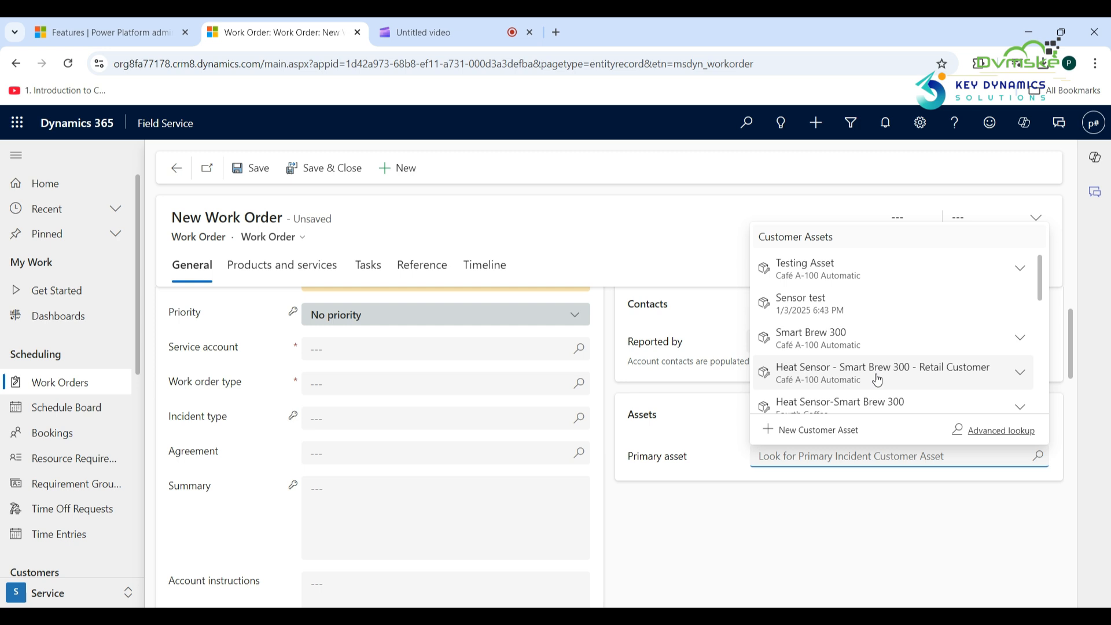
pyautogui.click(838, 352)
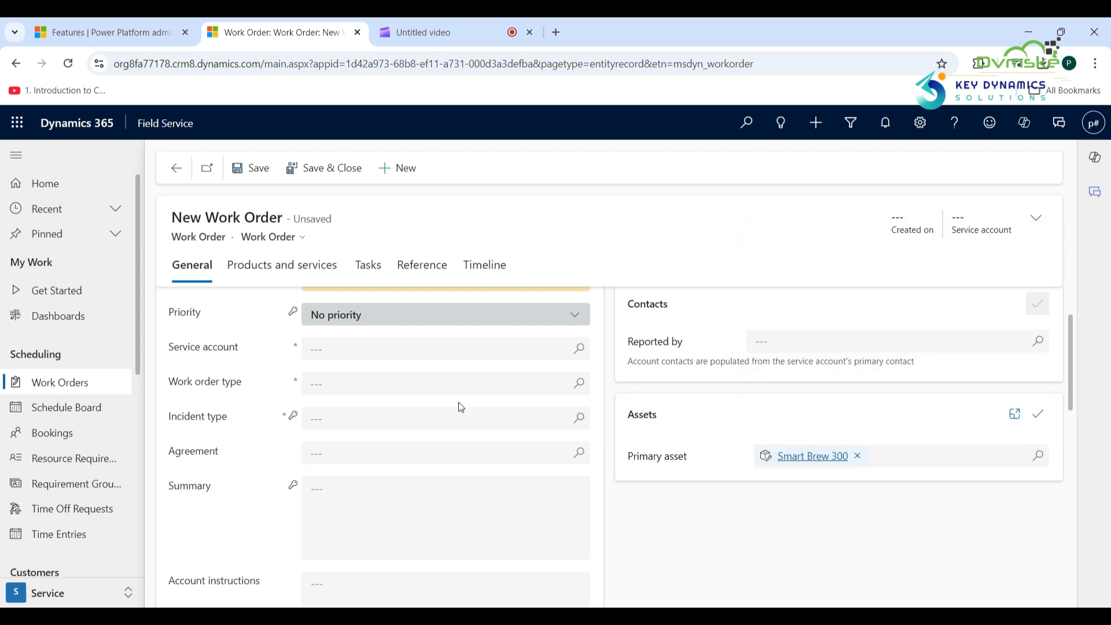
# Set the work order's service account to Bean-to-Cup Machines and its work order type to Diagnosis and Repair
pyautogui.click(576, 350)
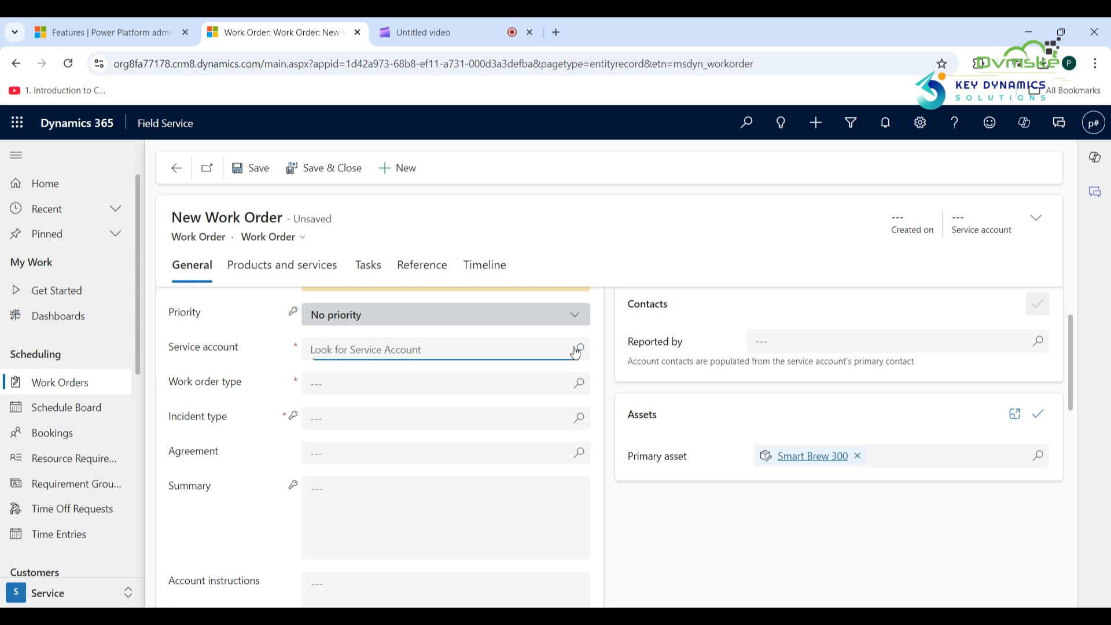
pyautogui.click(576, 351)
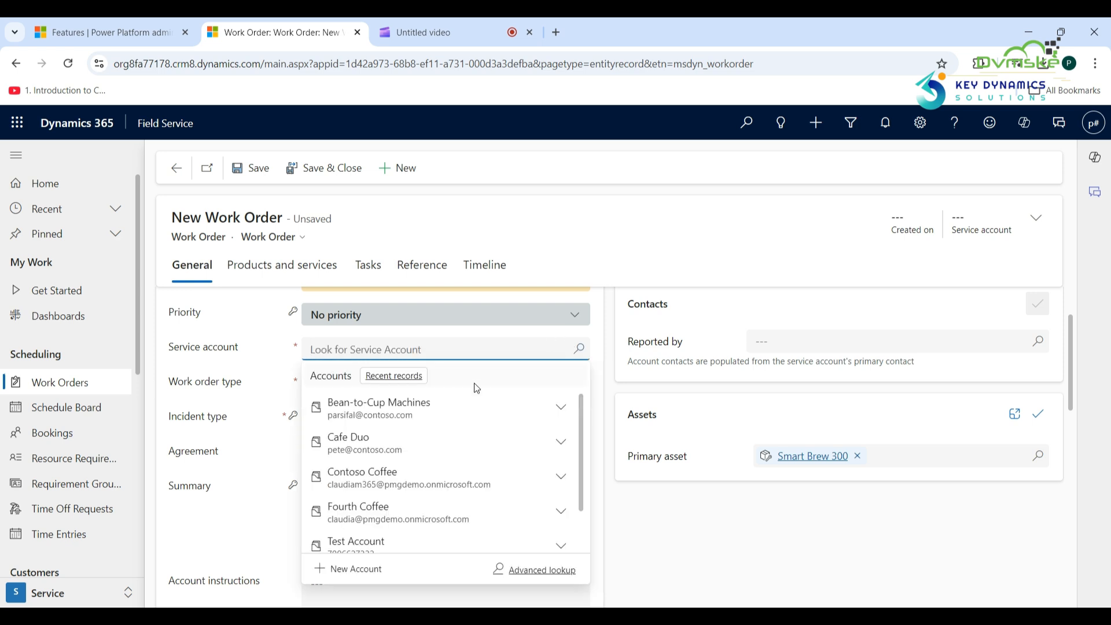
pyautogui.click(426, 416)
pyautogui.click(575, 384)
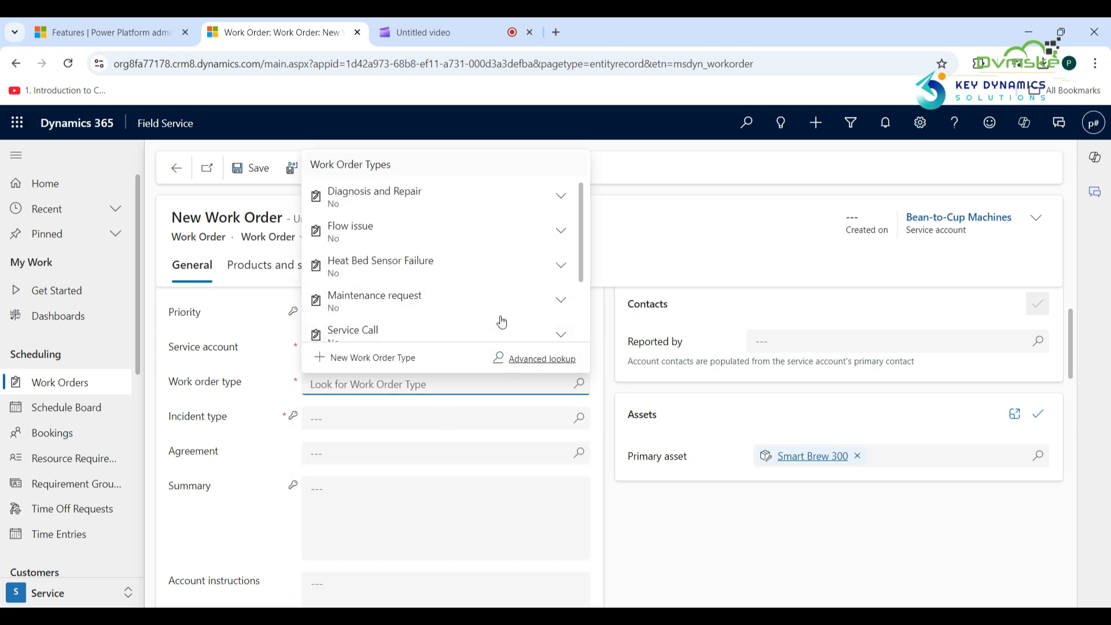
pyautogui.click(451, 201)
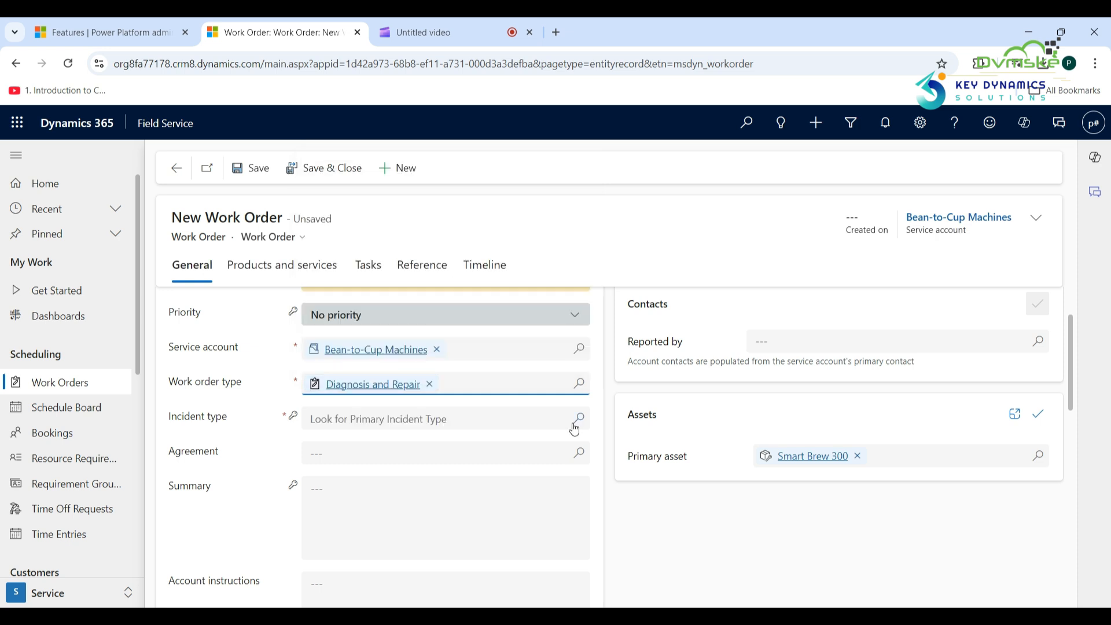
# Set the incident type to Facility Assessment and try to save the work order
pyautogui.click(585, 428)
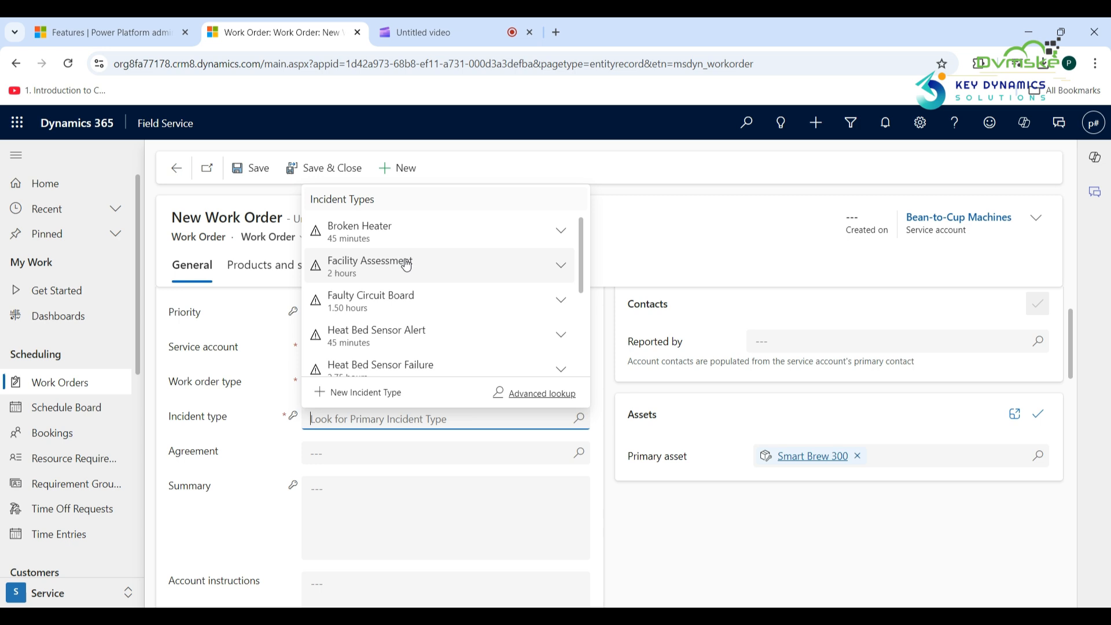
pyautogui.click(406, 265)
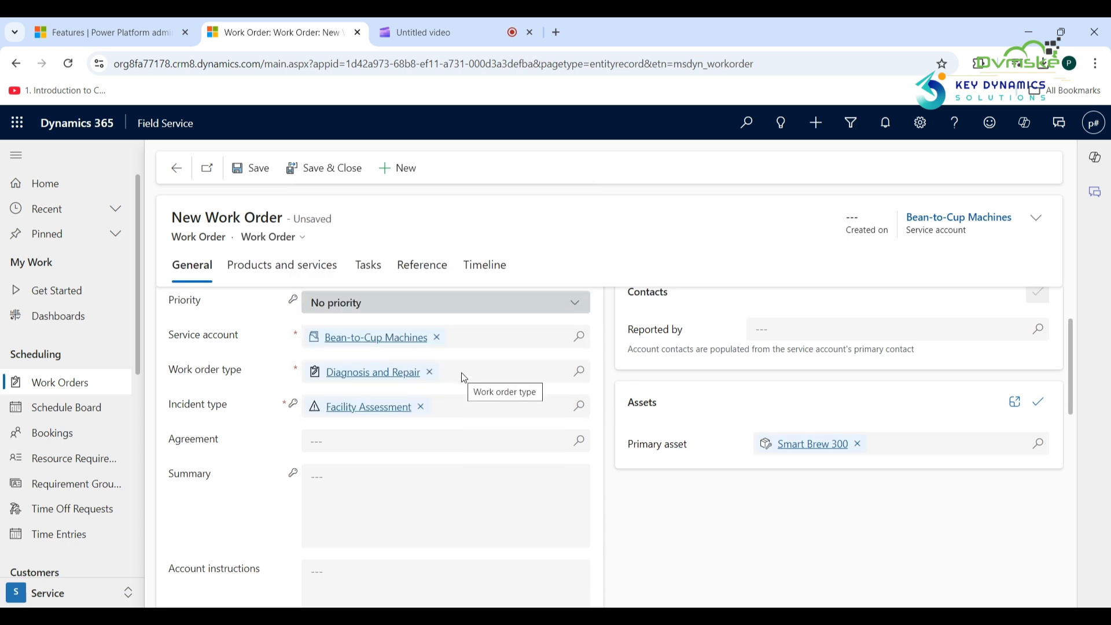
pyautogui.click(258, 168)
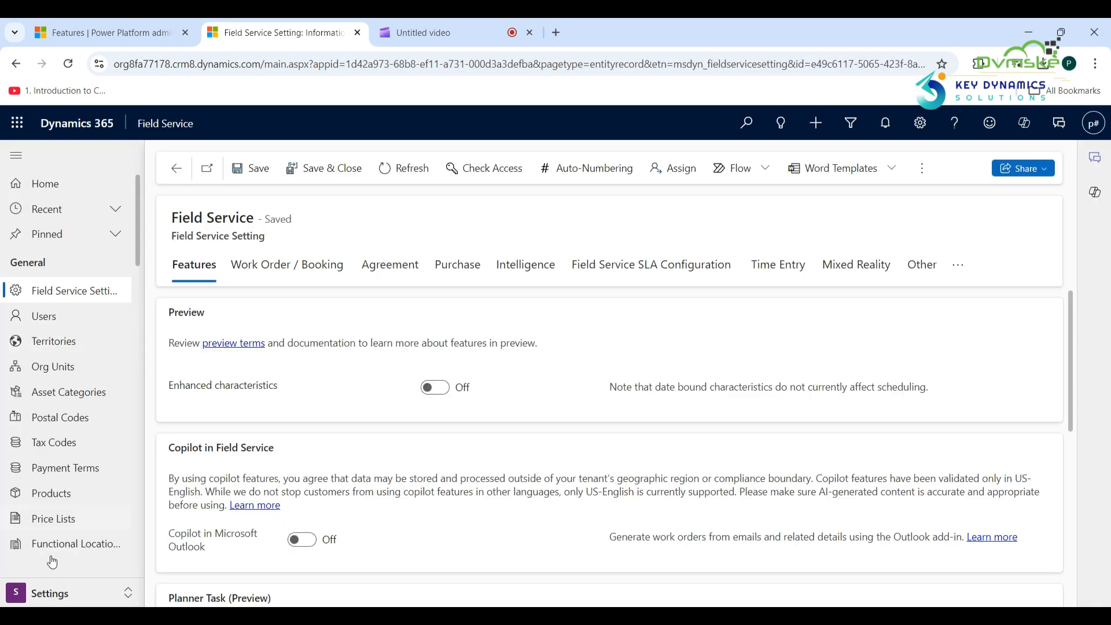
# Set Disable Customer Asset Validation to Yes in the Work Order / Booking settings and save the Field Service settings
pyautogui.click(258, 274)
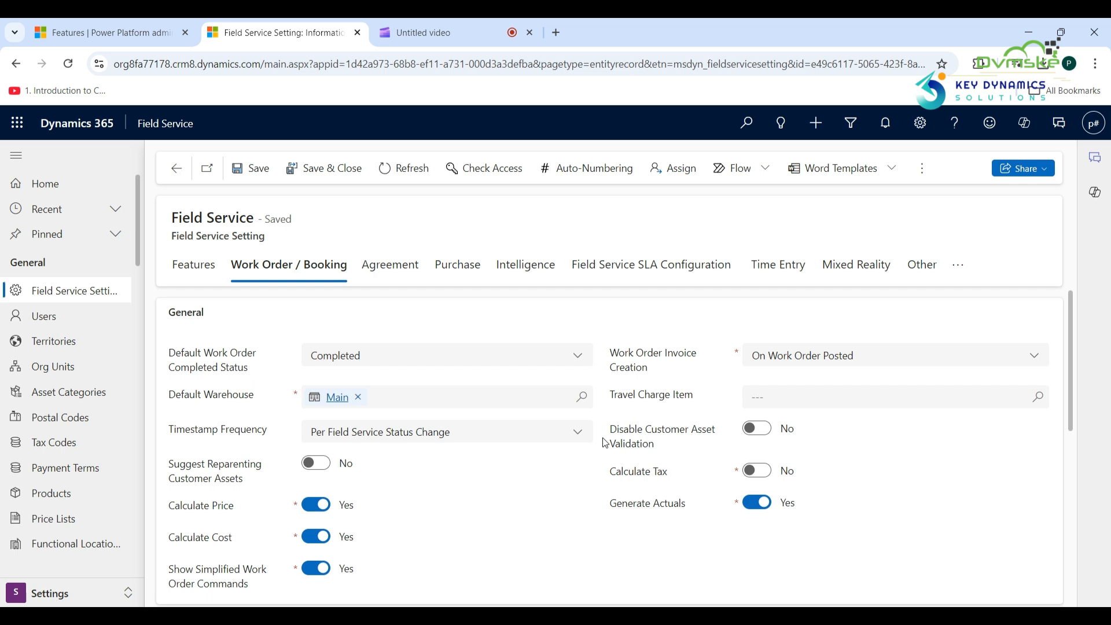
pyautogui.click(756, 432)
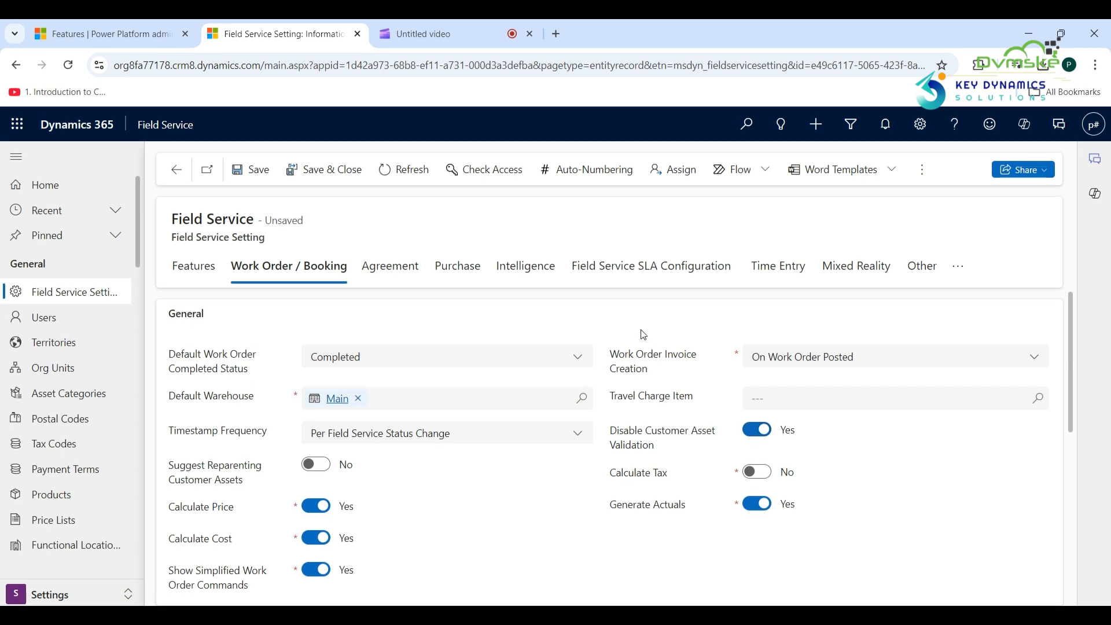
pyautogui.click(264, 172)
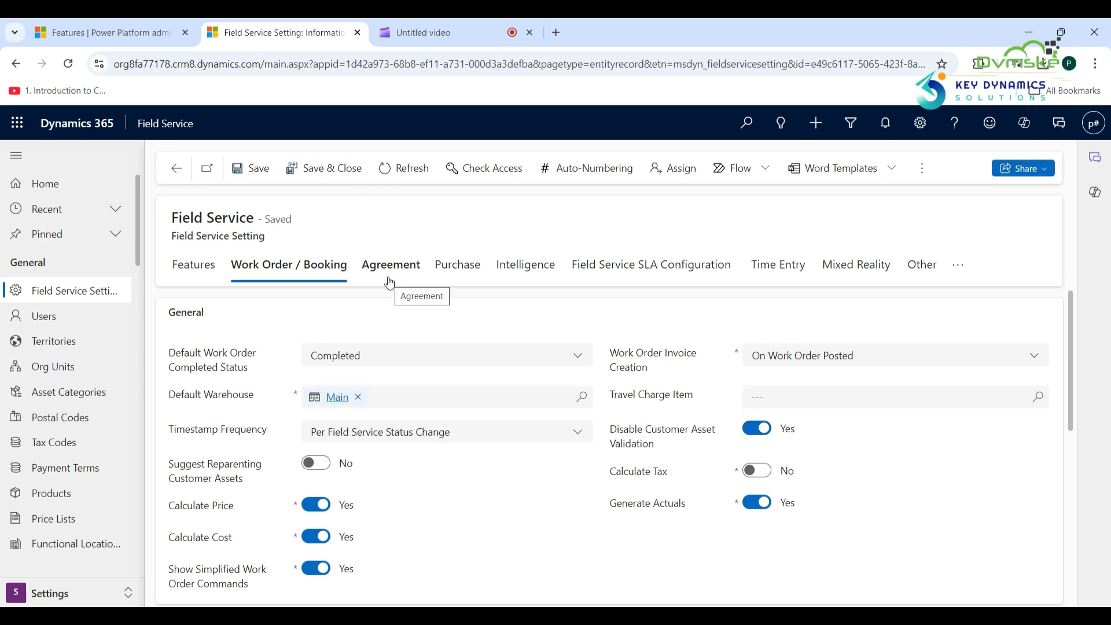
# Return to the Service area and start a new work order with Smart Brew 300 as its primary asset
pyautogui.click(56, 594)
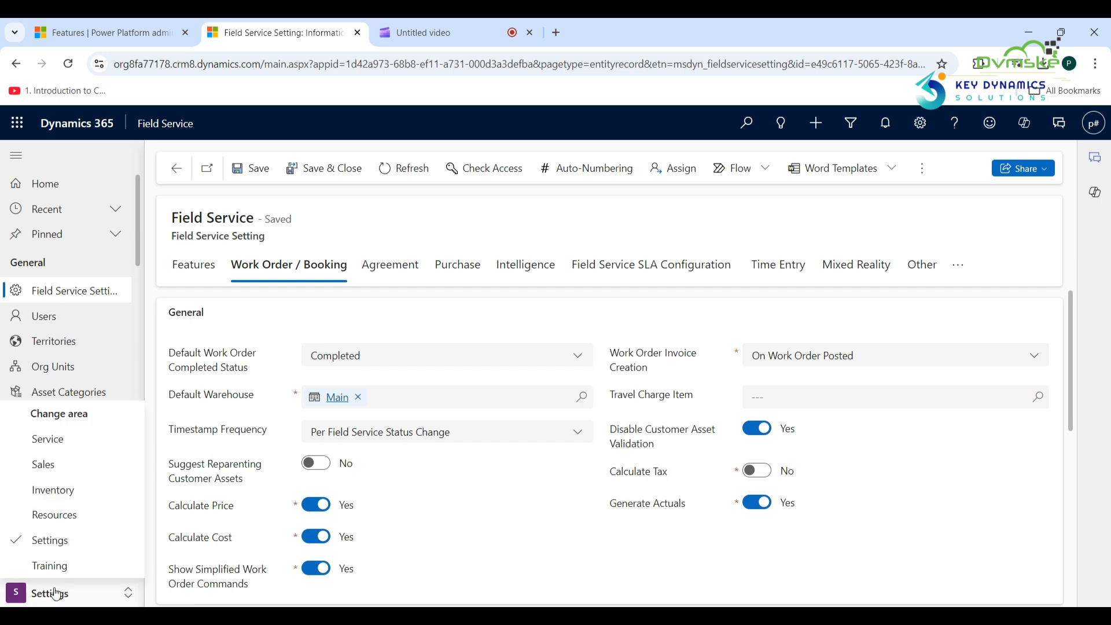
pyautogui.click(41, 446)
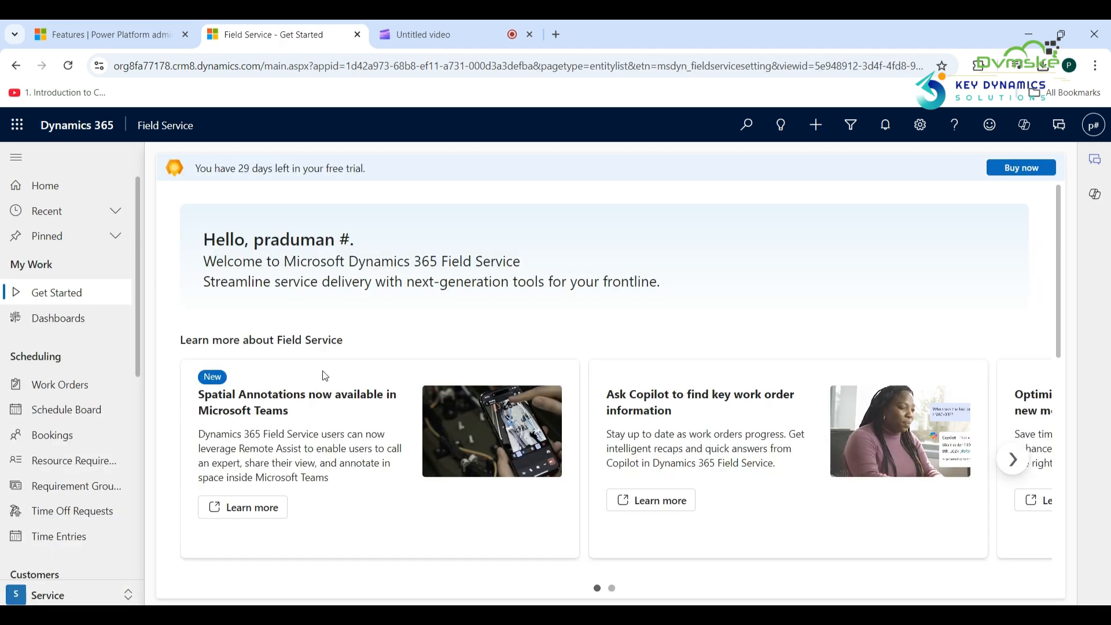
pyautogui.click(82, 390)
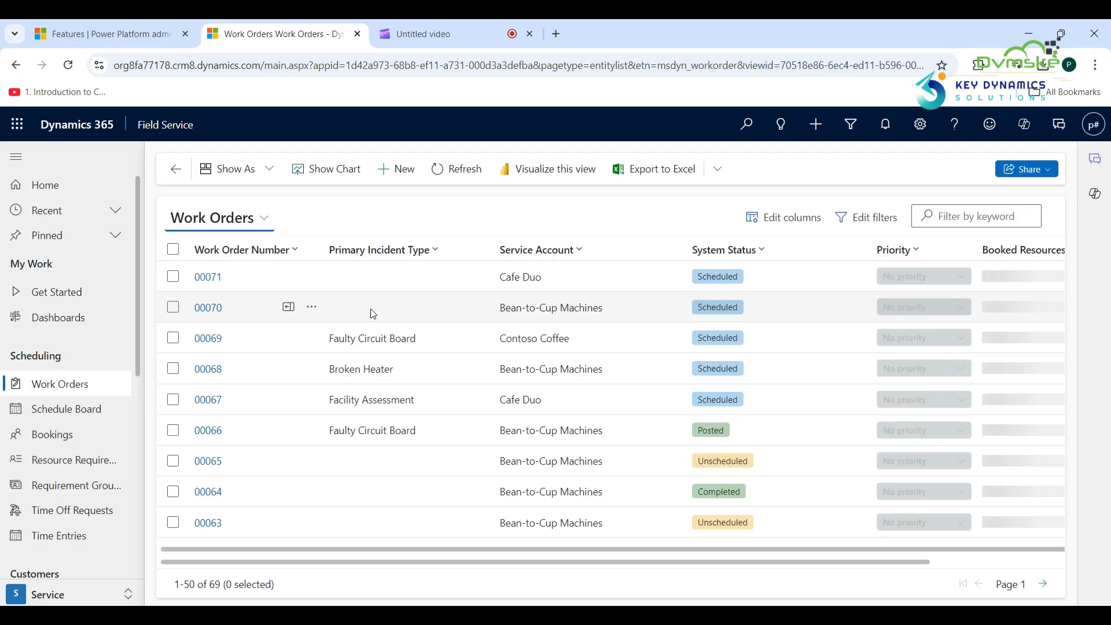
pyautogui.click(402, 179)
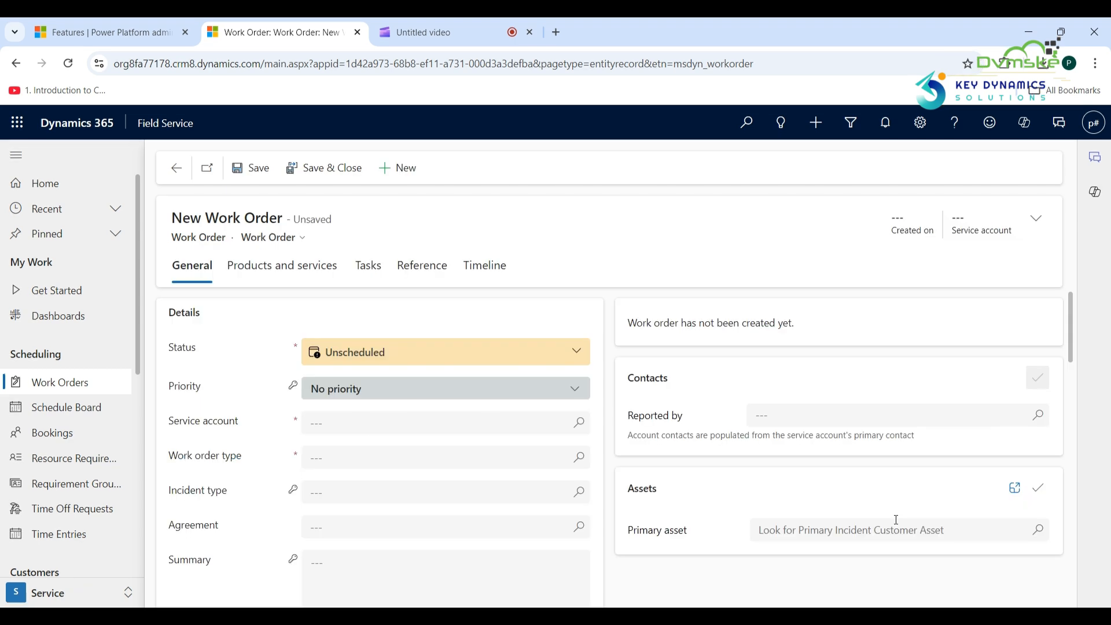
pyautogui.click(1048, 534)
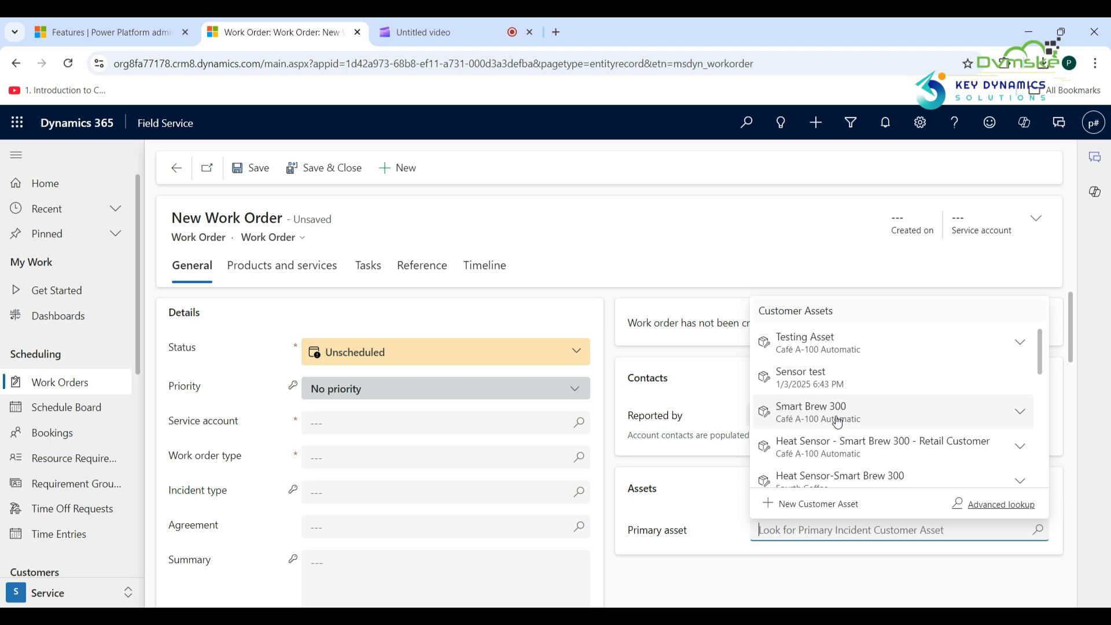
pyautogui.click(837, 423)
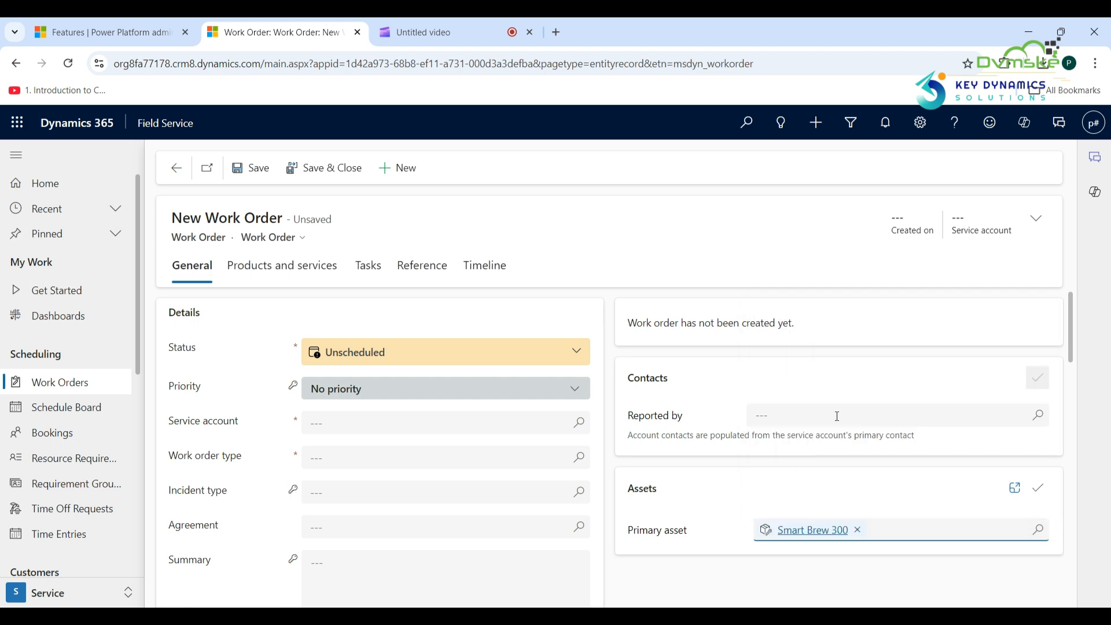
# Set the new work order's service account to Bean-to-Cup Machines and its work order type to Flow issue
pyautogui.click(570, 423)
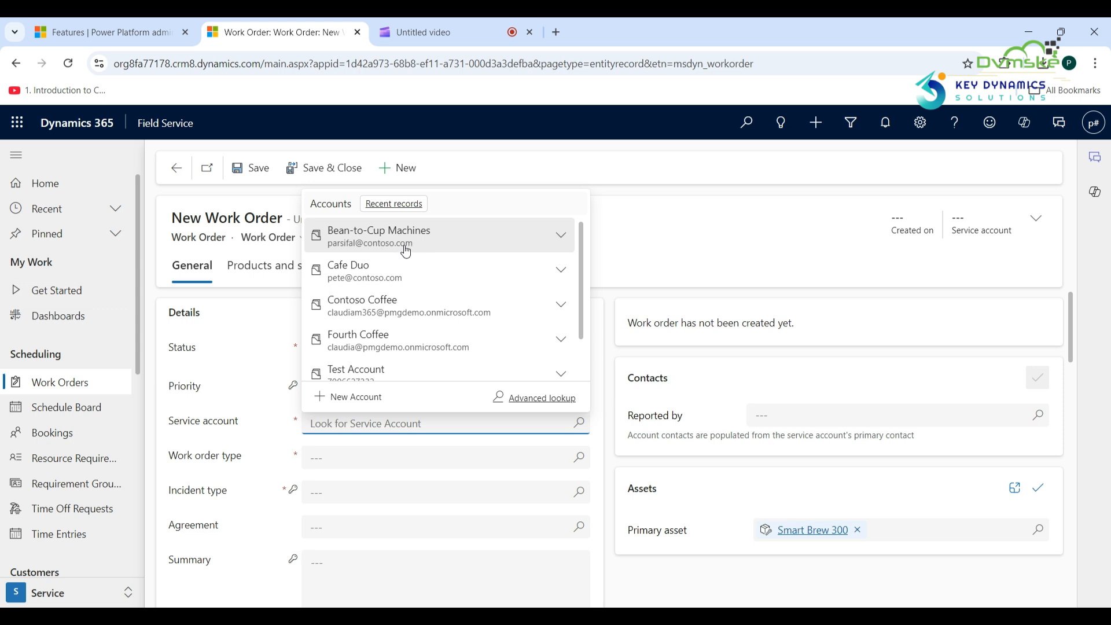
pyautogui.click(406, 251)
pyautogui.click(581, 460)
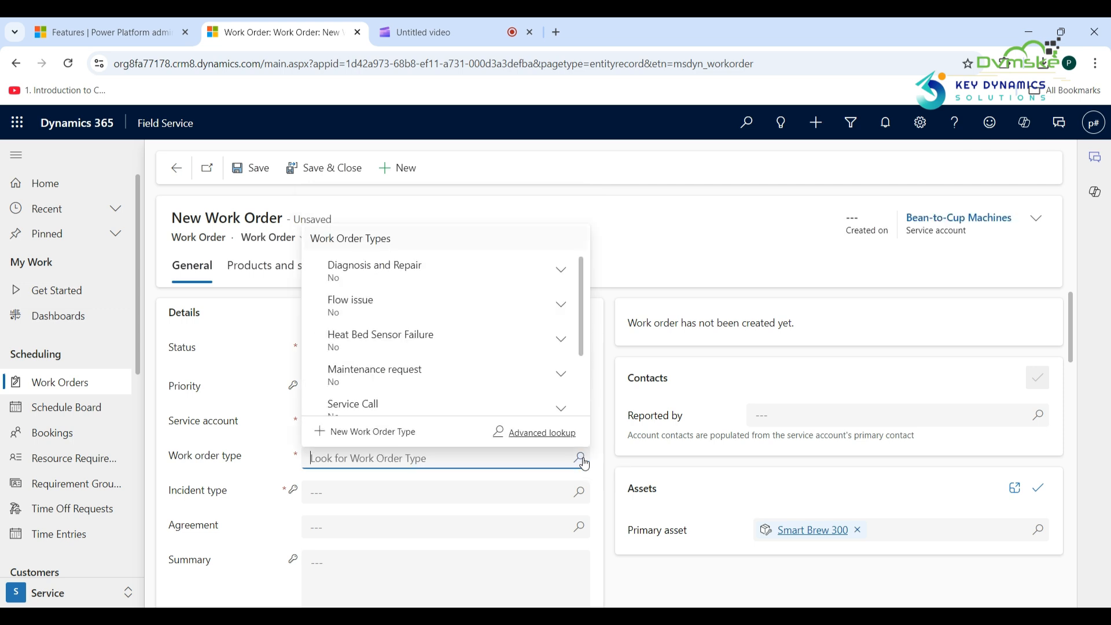
pyautogui.click(350, 303)
# Set the incident type to Broken Heater and save the work order
pyautogui.click(579, 493)
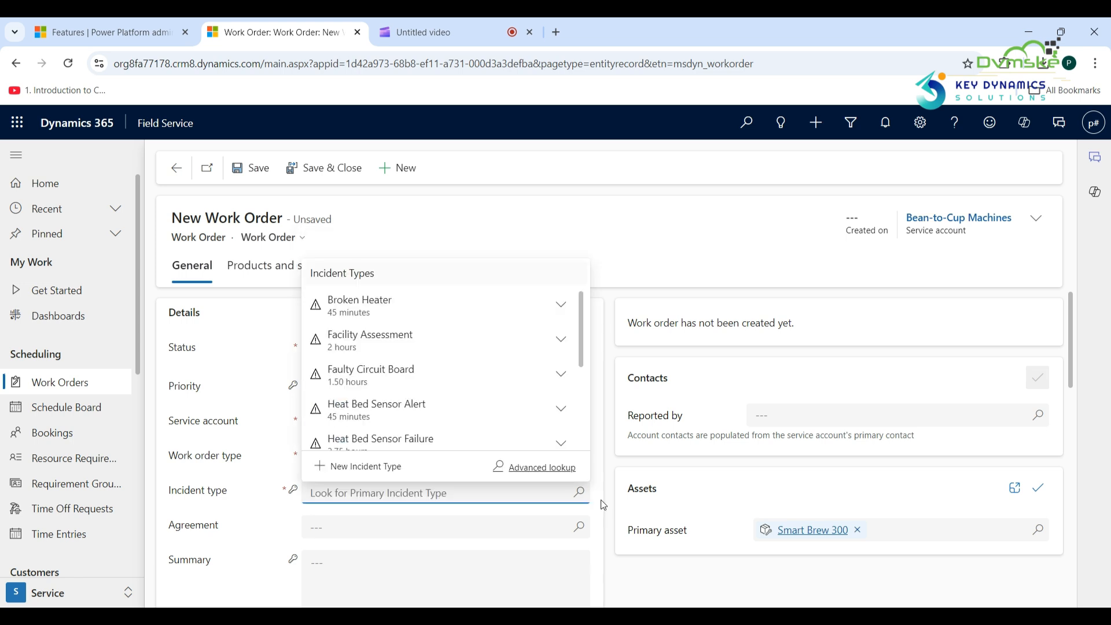
pyautogui.click(600, 499)
pyautogui.click(583, 496)
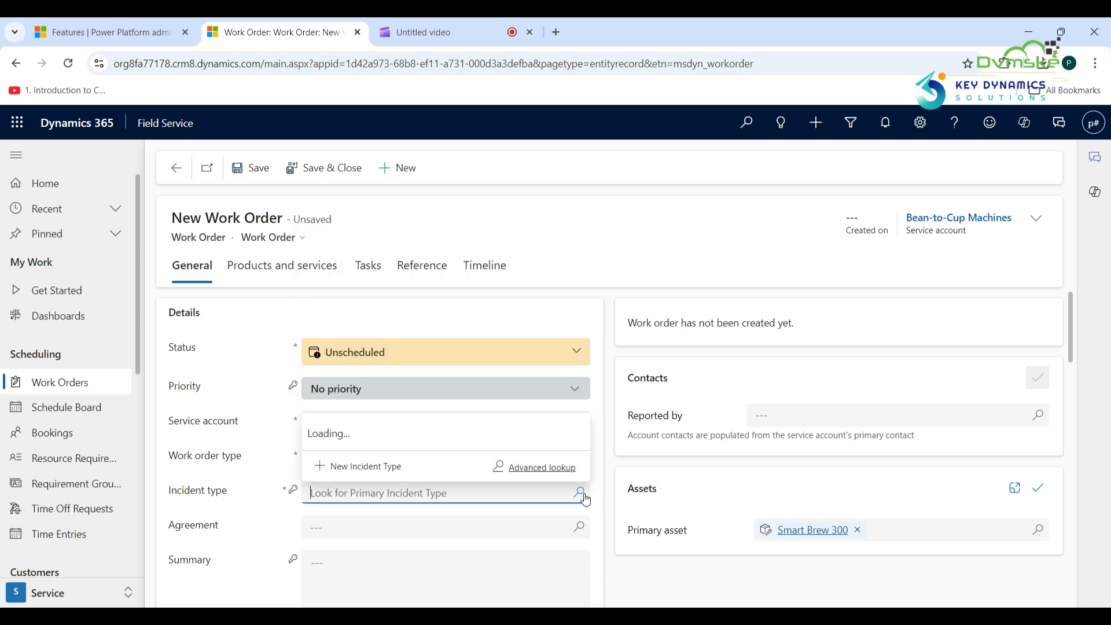
pyautogui.click(422, 312)
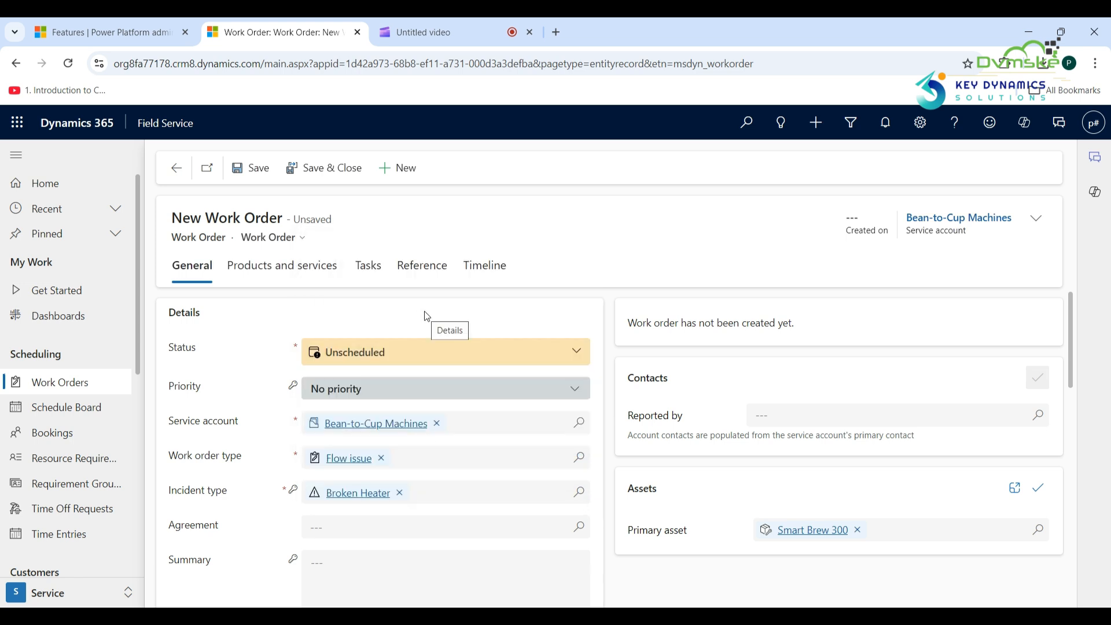
pyautogui.click(259, 169)
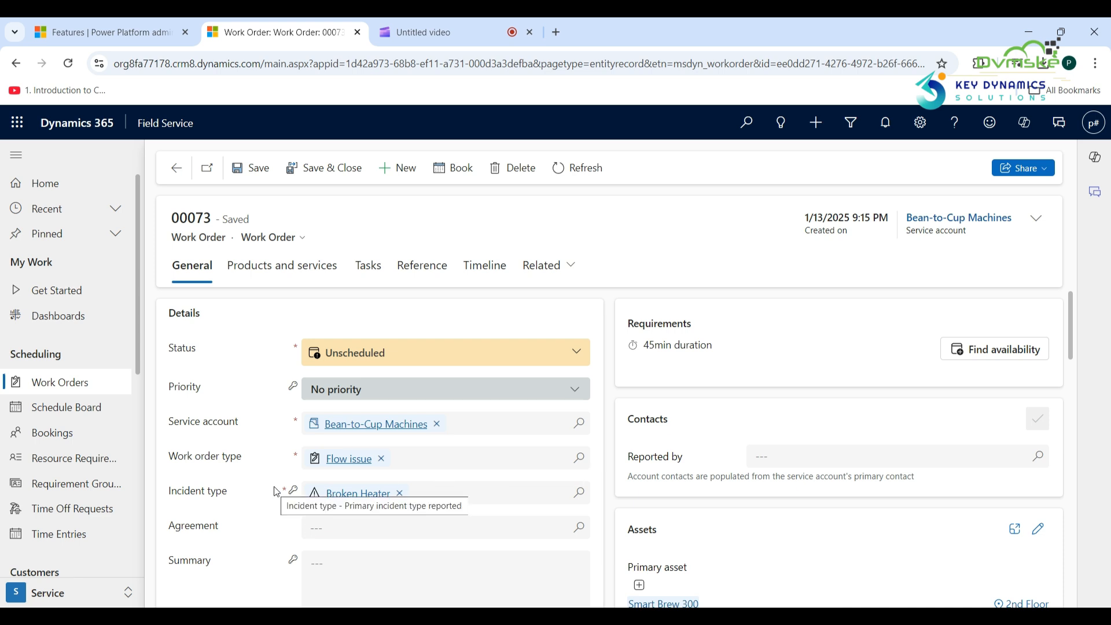
# Set Suggest Reparenting Customer Assets to Yes in the Field Service Work Order / Booking settings and save
pyautogui.click(59, 591)
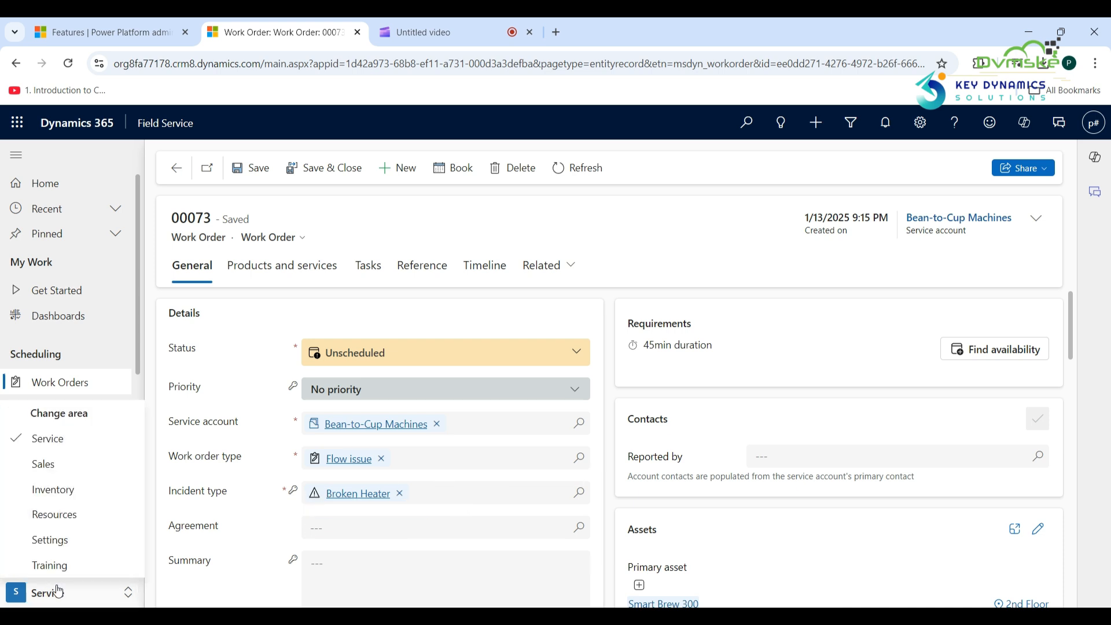
pyautogui.click(50, 539)
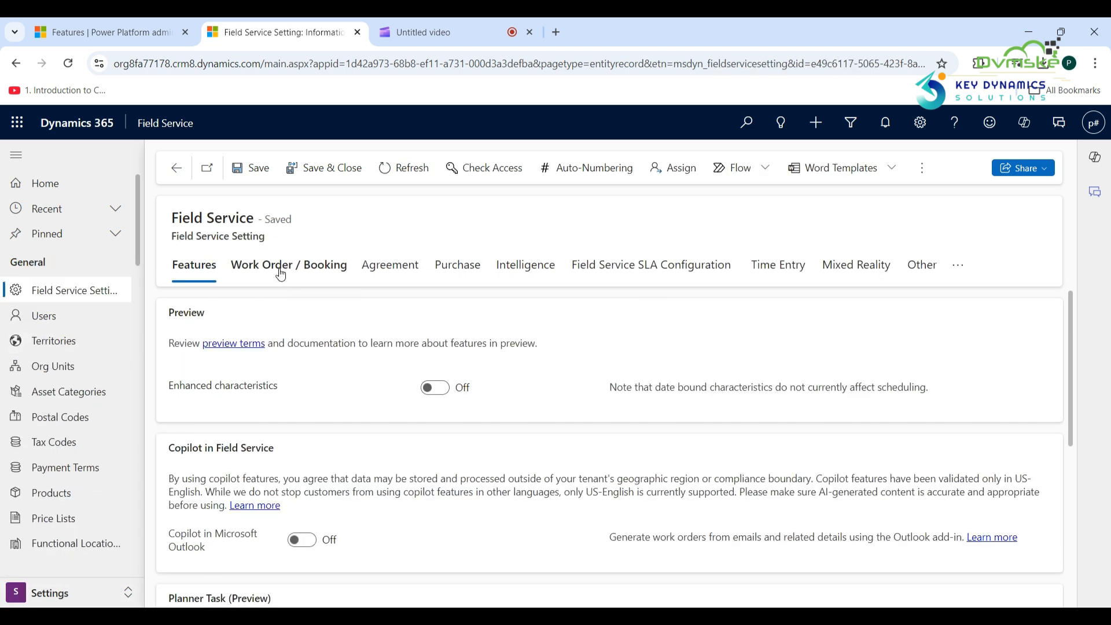
pyautogui.click(281, 274)
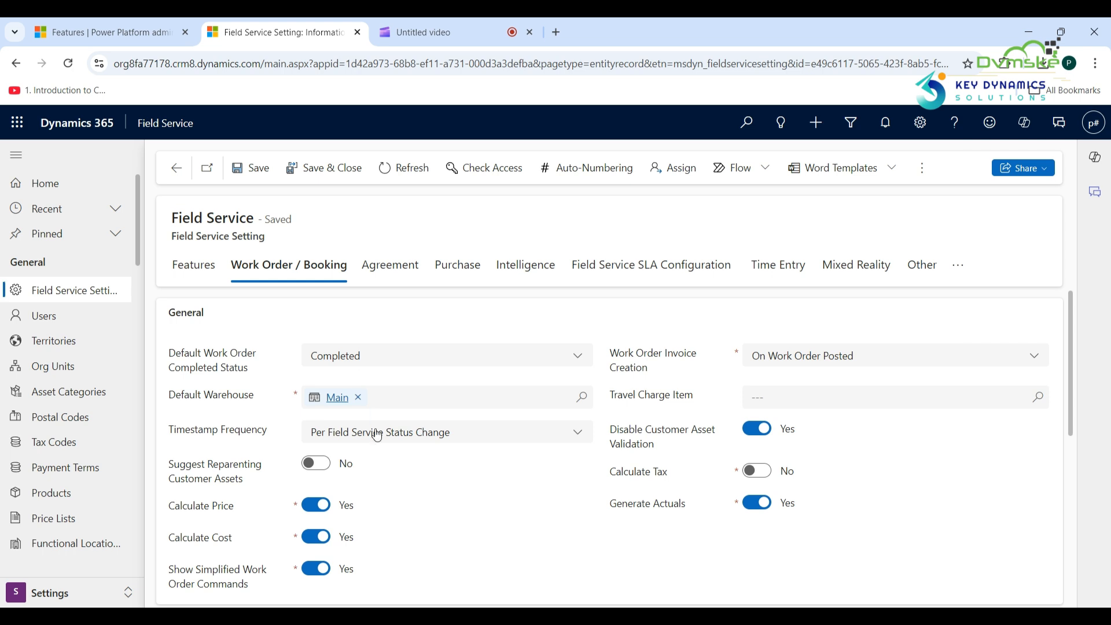
pyautogui.click(316, 472)
pyautogui.click(258, 173)
# Return to the Service area and create another work order with Smart Brew 300 as its primary asset
pyautogui.click(61, 593)
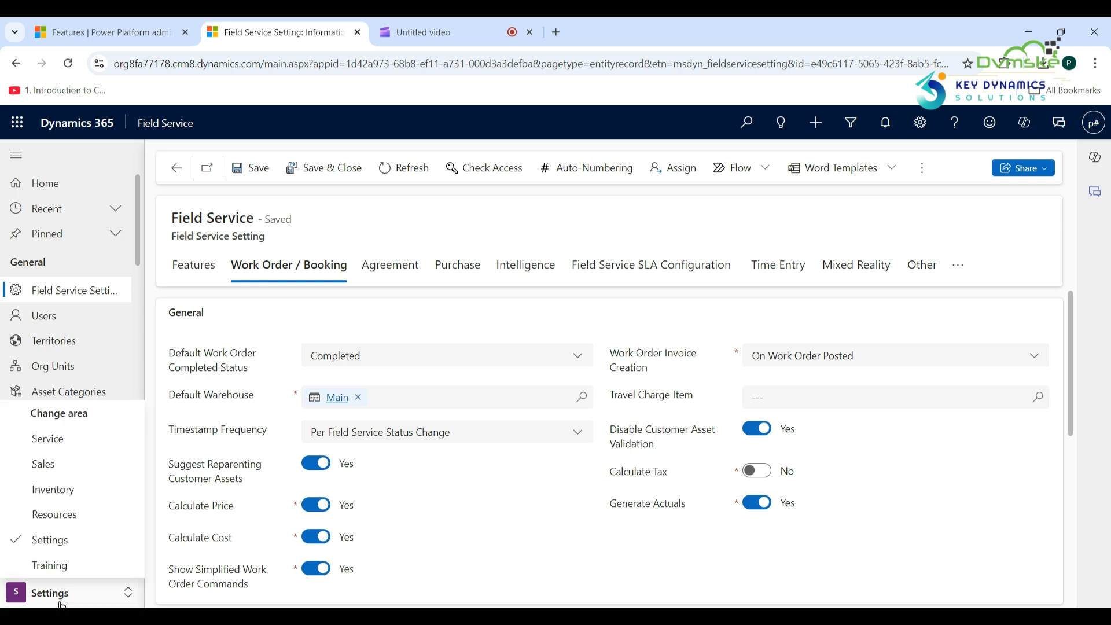
pyautogui.click(56, 441)
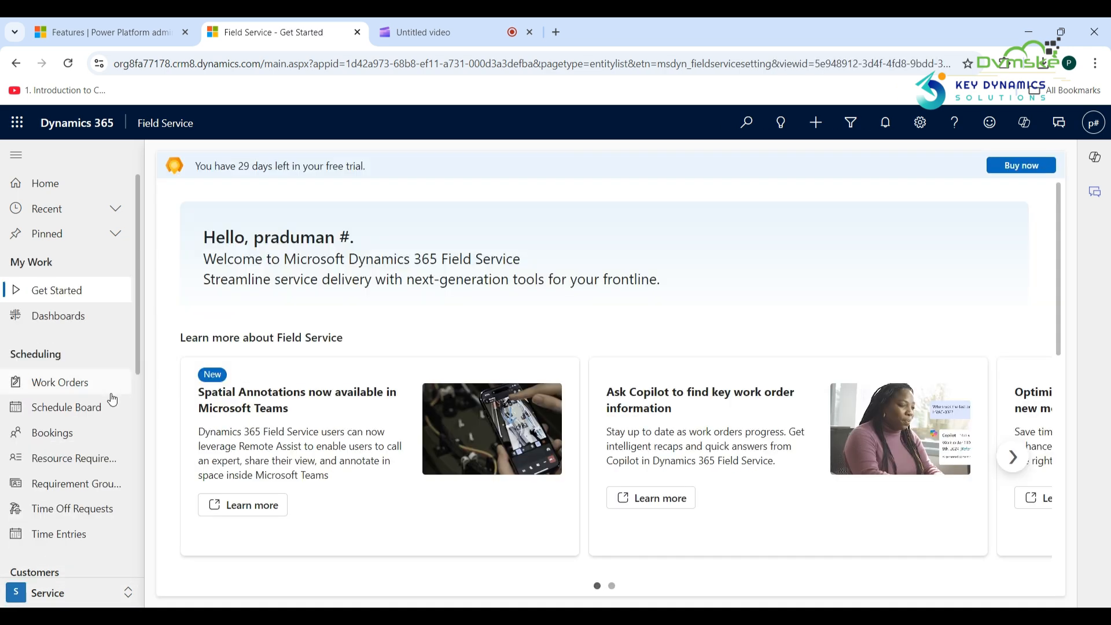
pyautogui.click(95, 384)
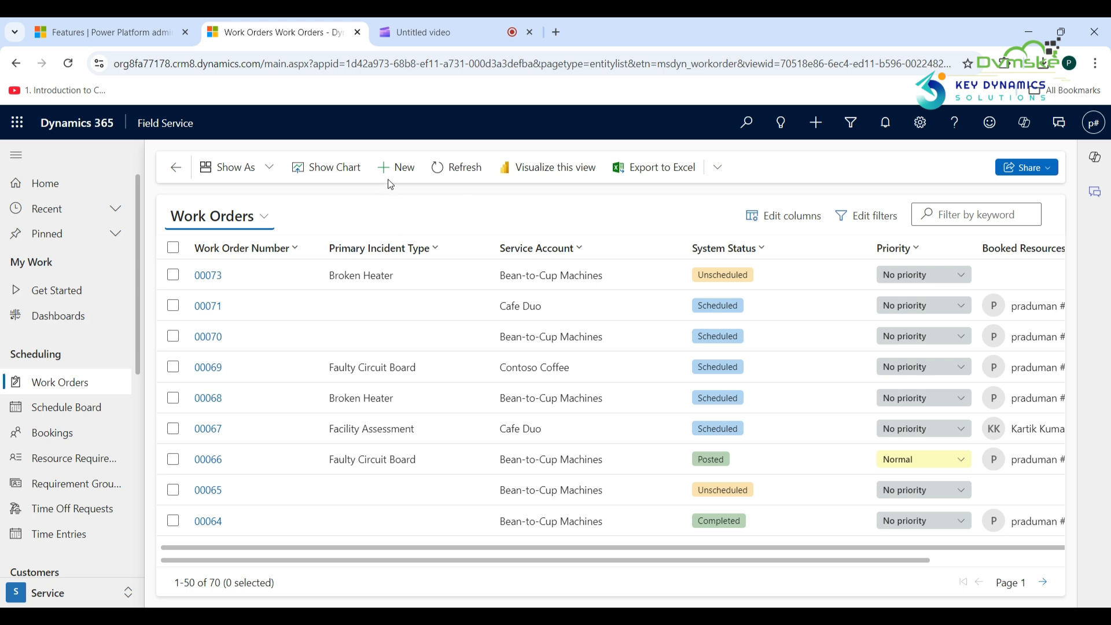
pyautogui.click(411, 175)
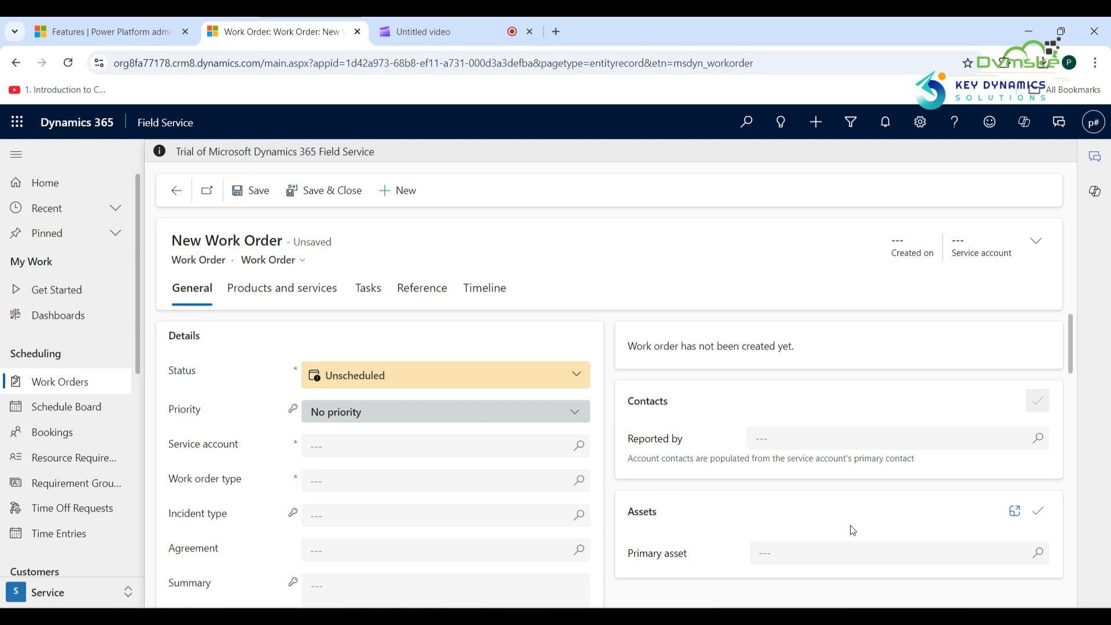
pyautogui.scroll(-1, 1039, 561)
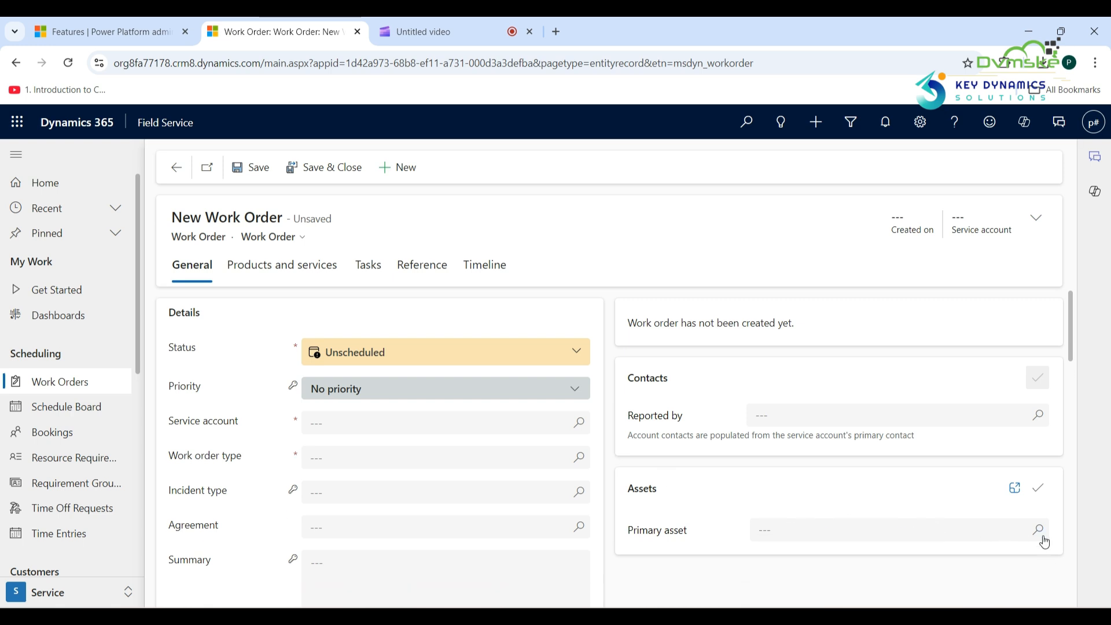
pyautogui.click(1041, 534)
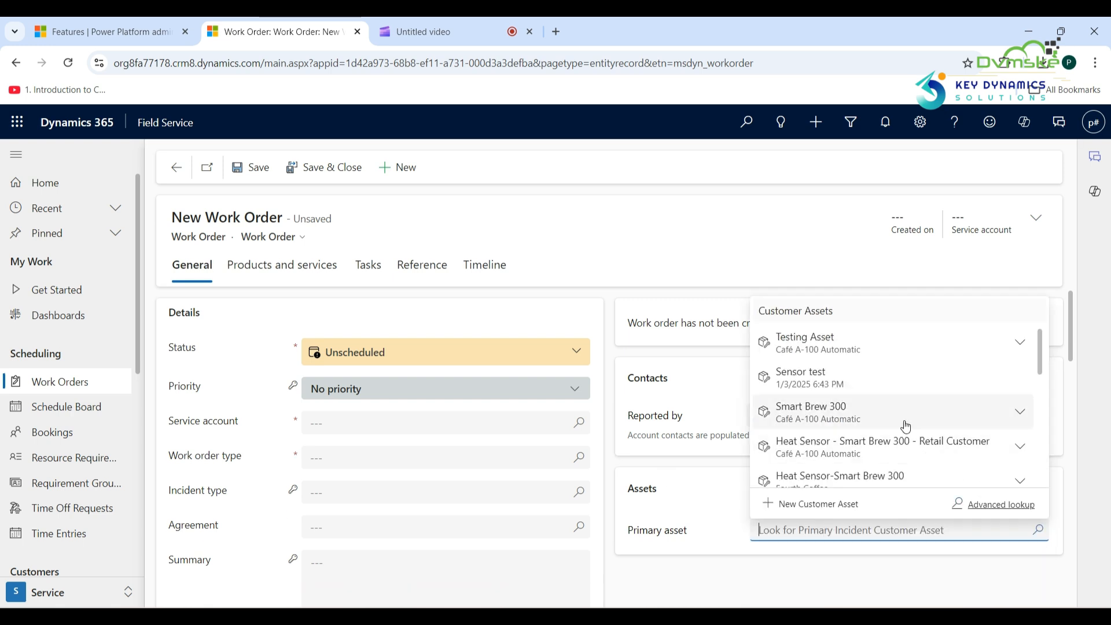
pyautogui.click(901, 424)
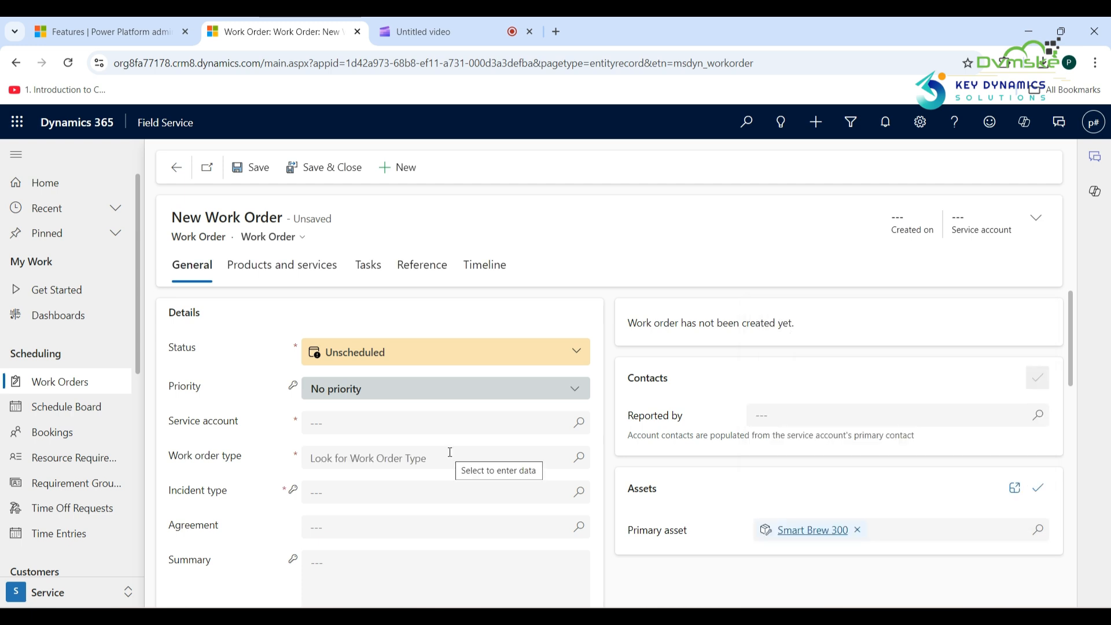
# Set the work order's service account to Bean-to-Cup Machines and agree to update the asset's parent account to it
pyautogui.click(578, 423)
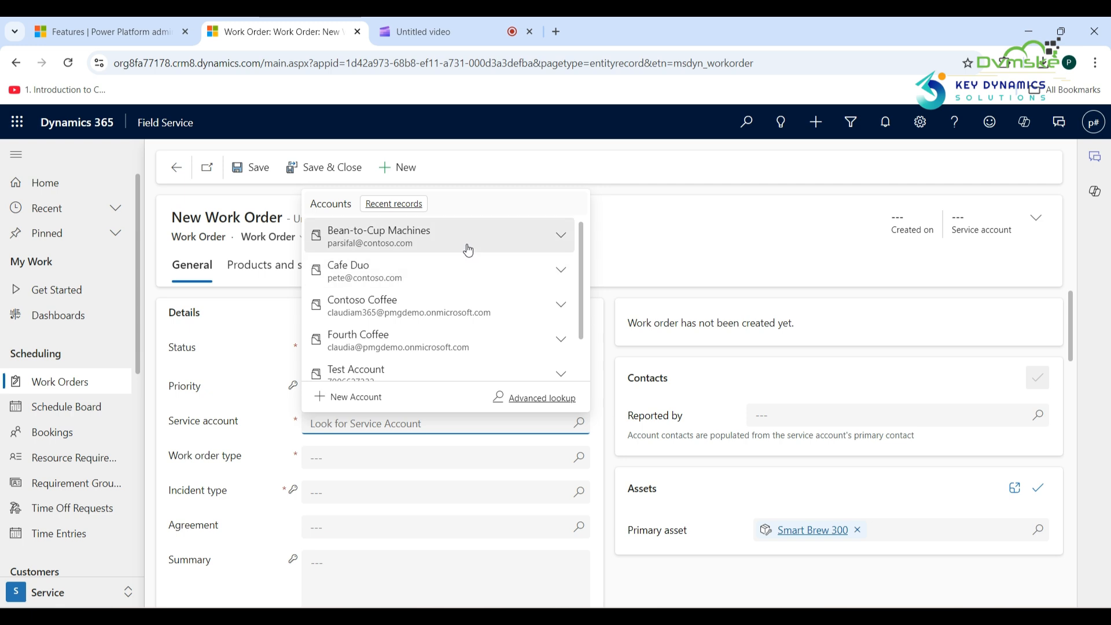
pyautogui.click(468, 250)
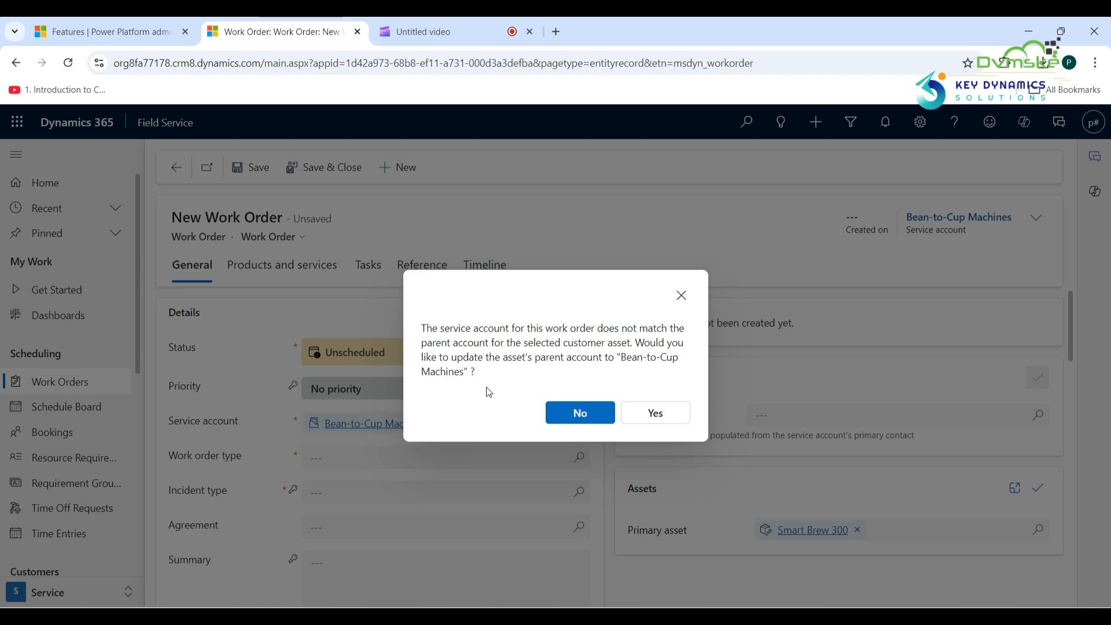
pyautogui.click(650, 413)
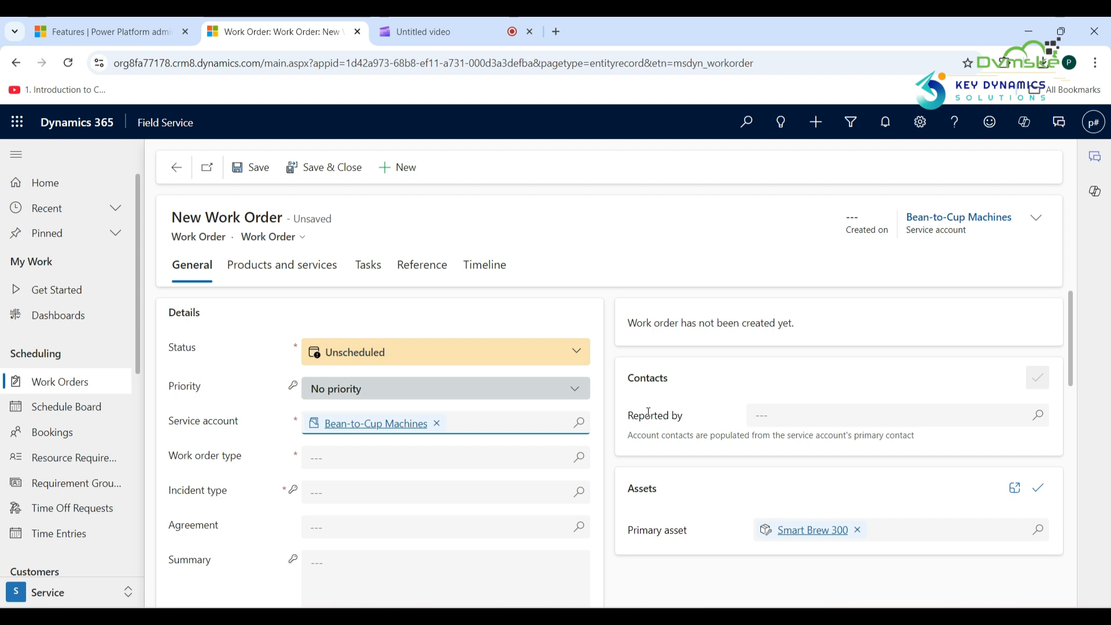
# Set the work order type to Flow issue and the incident type to Broken Heater, and save the work order
pyautogui.click(575, 462)
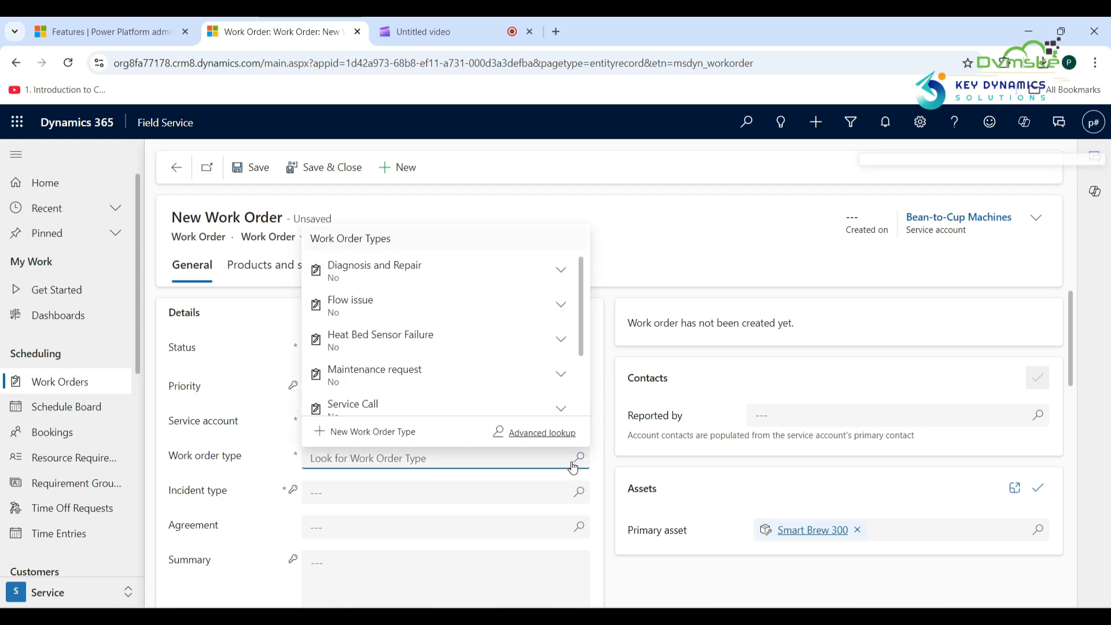
pyautogui.click(463, 299)
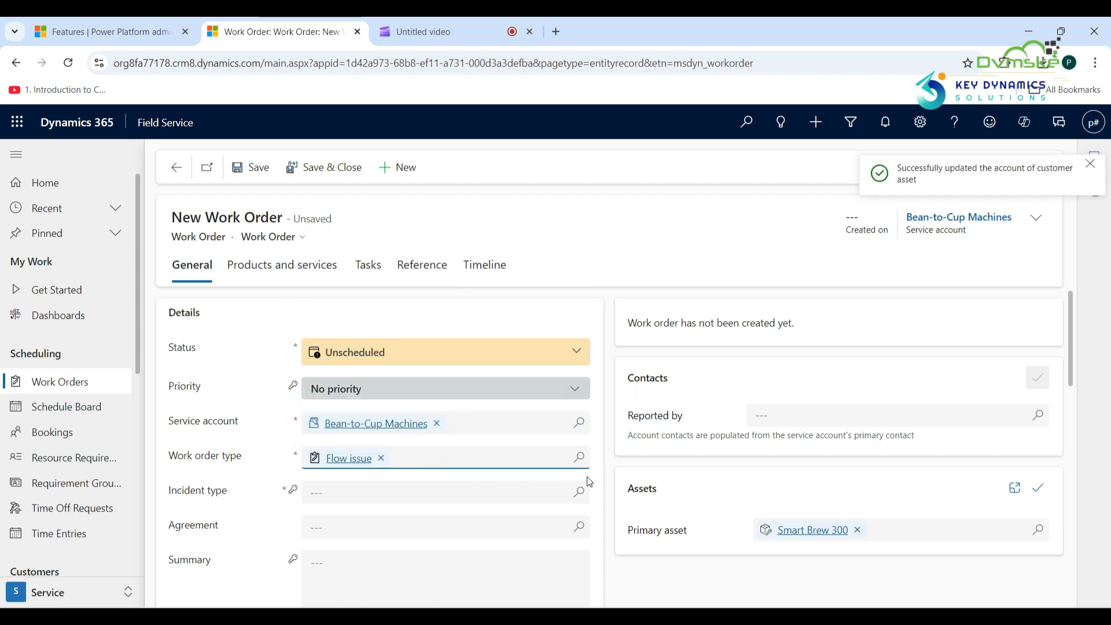
pyautogui.click(579, 492)
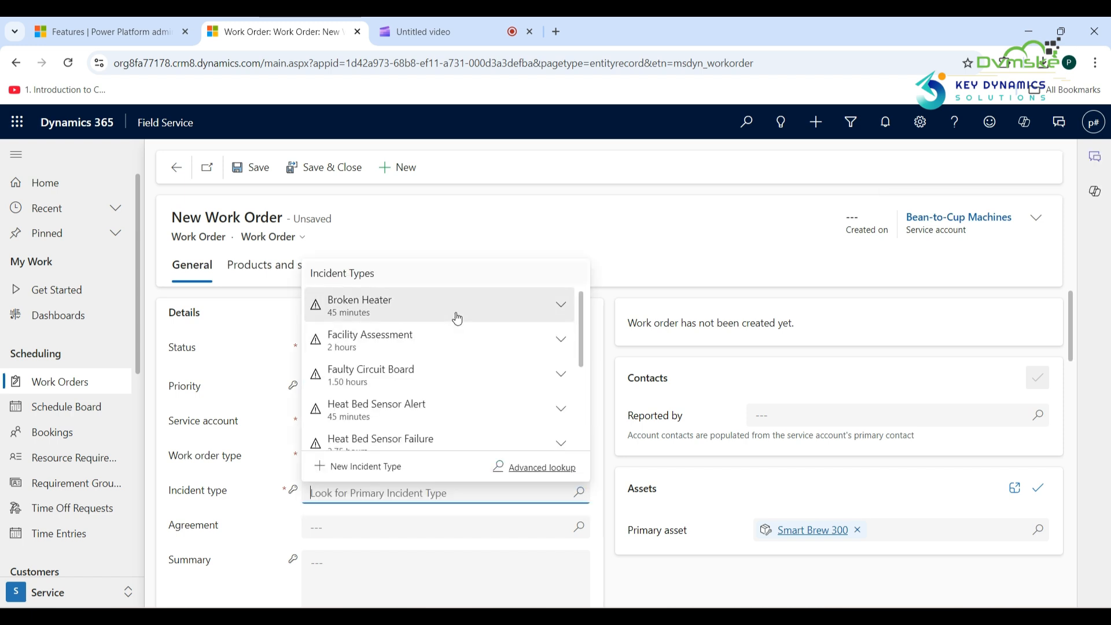
pyautogui.click(453, 314)
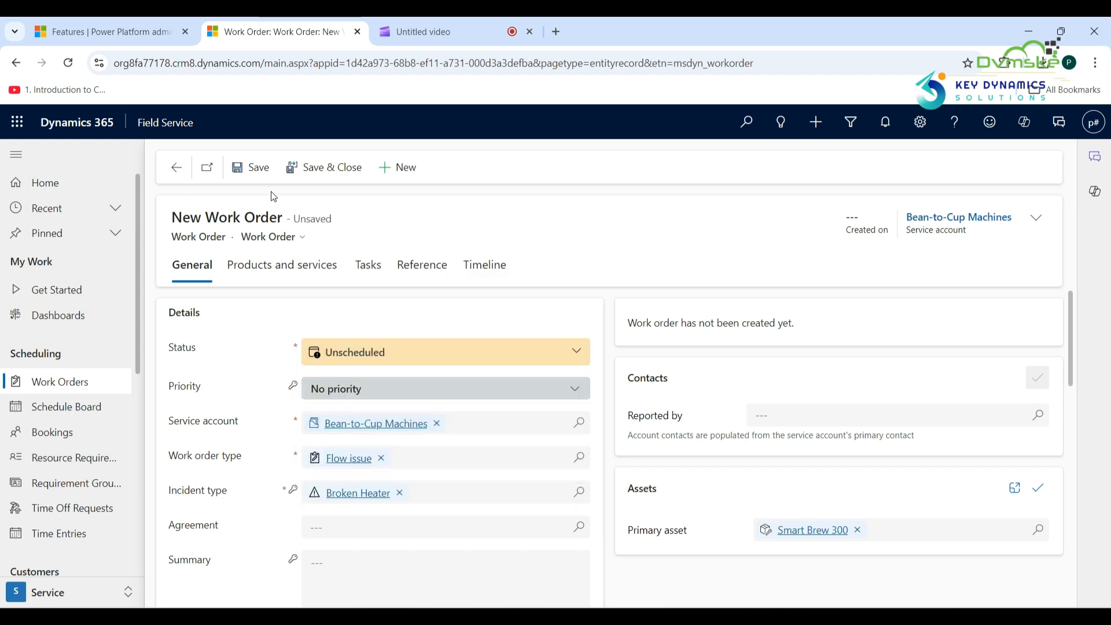
pyautogui.click(258, 167)
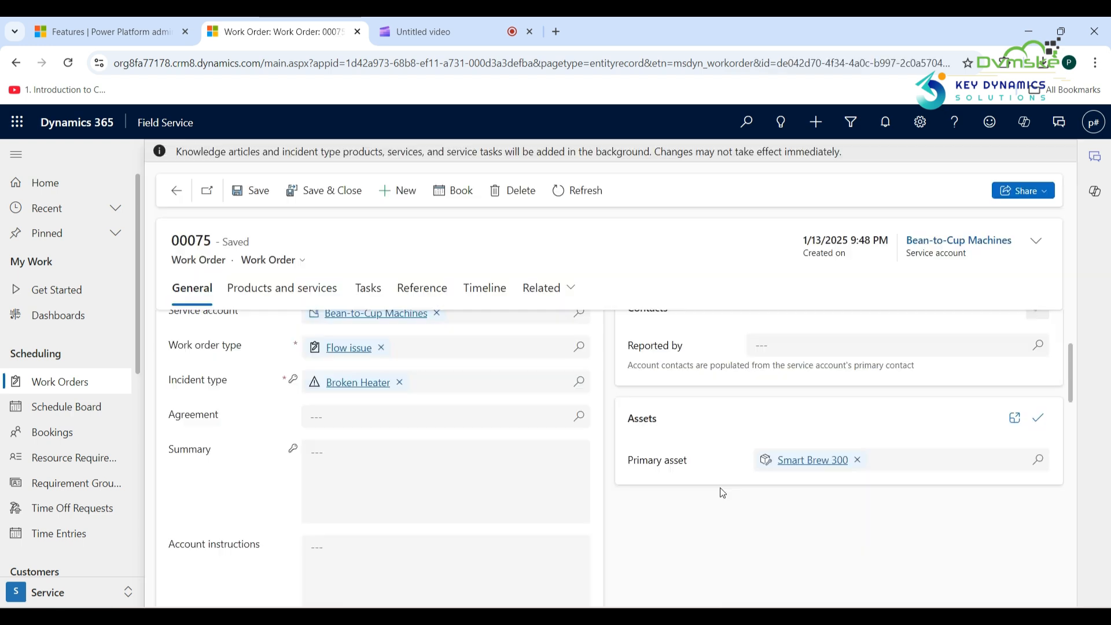
# Open the Smart Brew 300 asset record from the saved work order
pyautogui.click(798, 462)
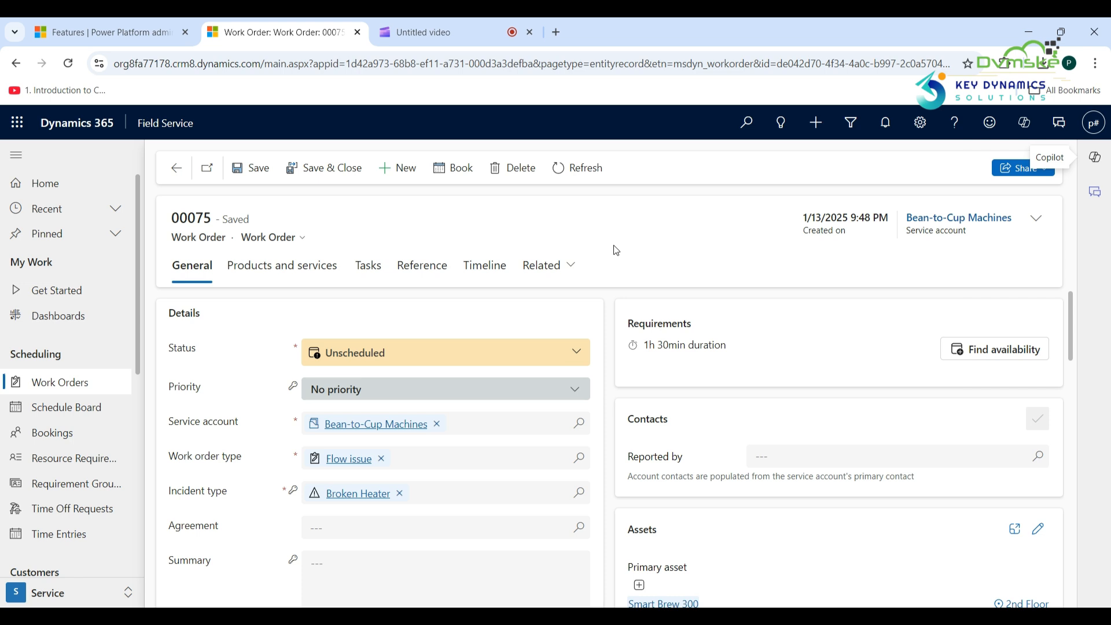
# Start a new related incident on the work order with incident type Facility Assessment and customer asset Heat Sensor - Smart Brew 300 - Retail Customer
pyautogui.click(573, 265)
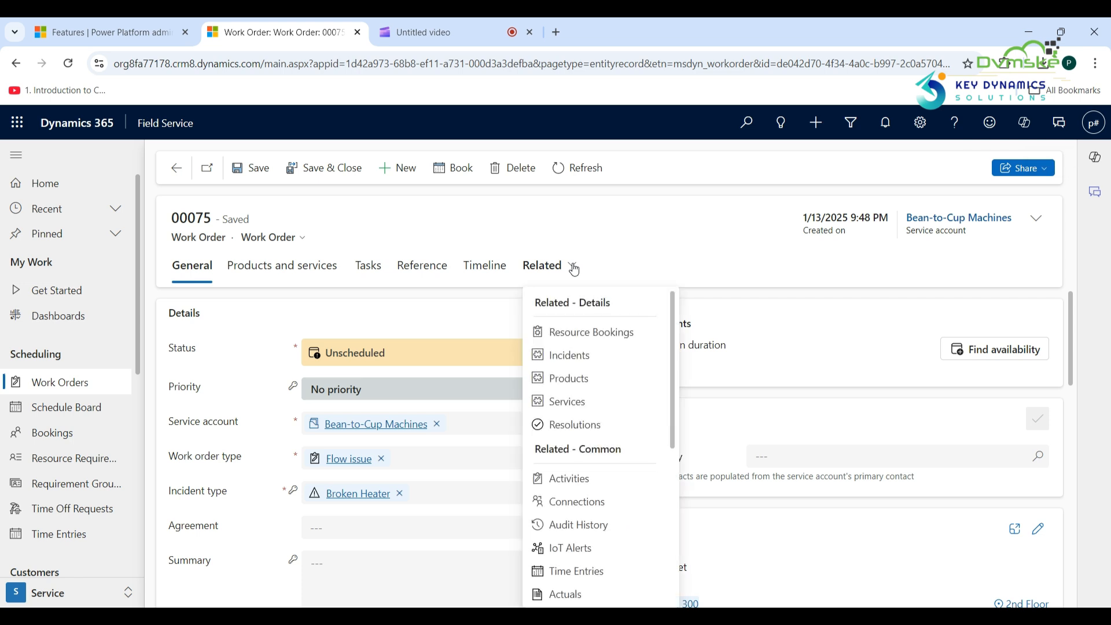
pyautogui.click(567, 354)
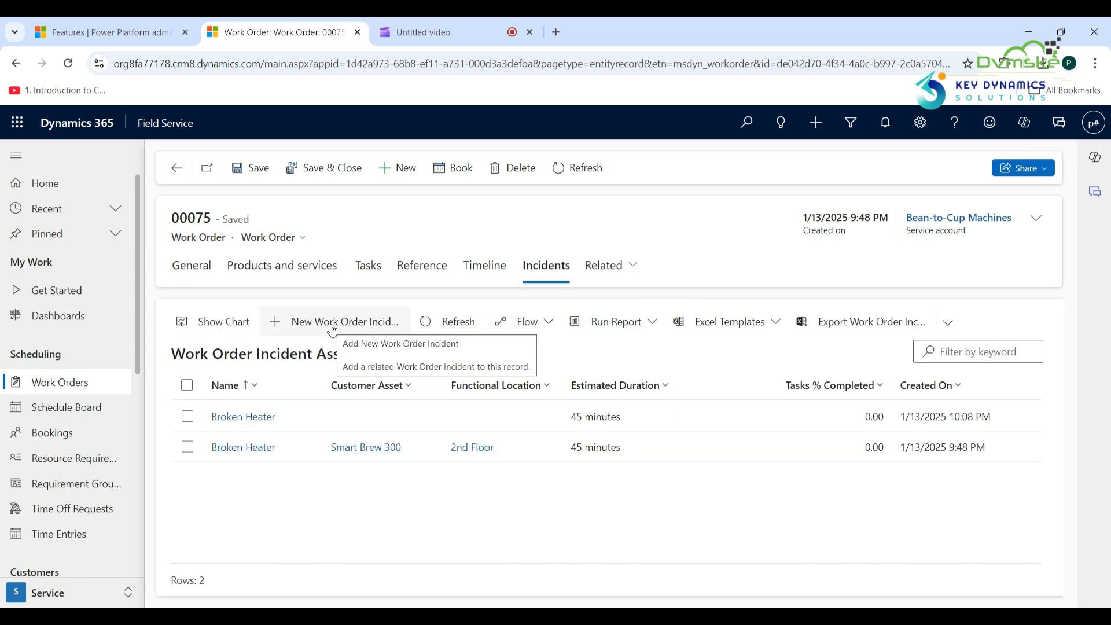
pyautogui.click(332, 330)
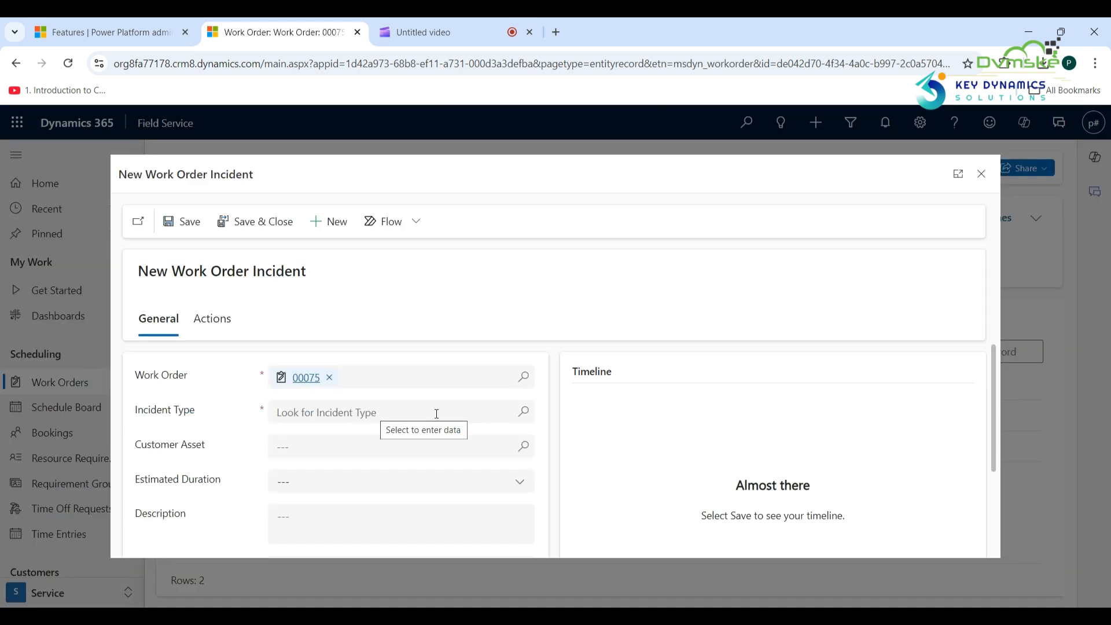
pyautogui.click(529, 412)
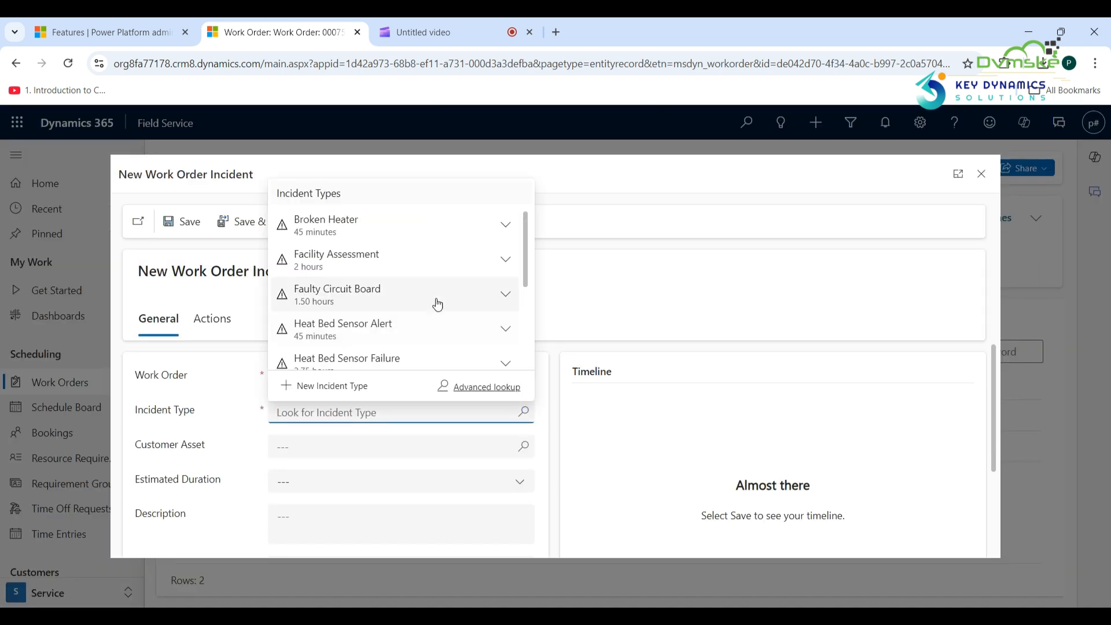
pyautogui.click(387, 265)
pyautogui.click(527, 451)
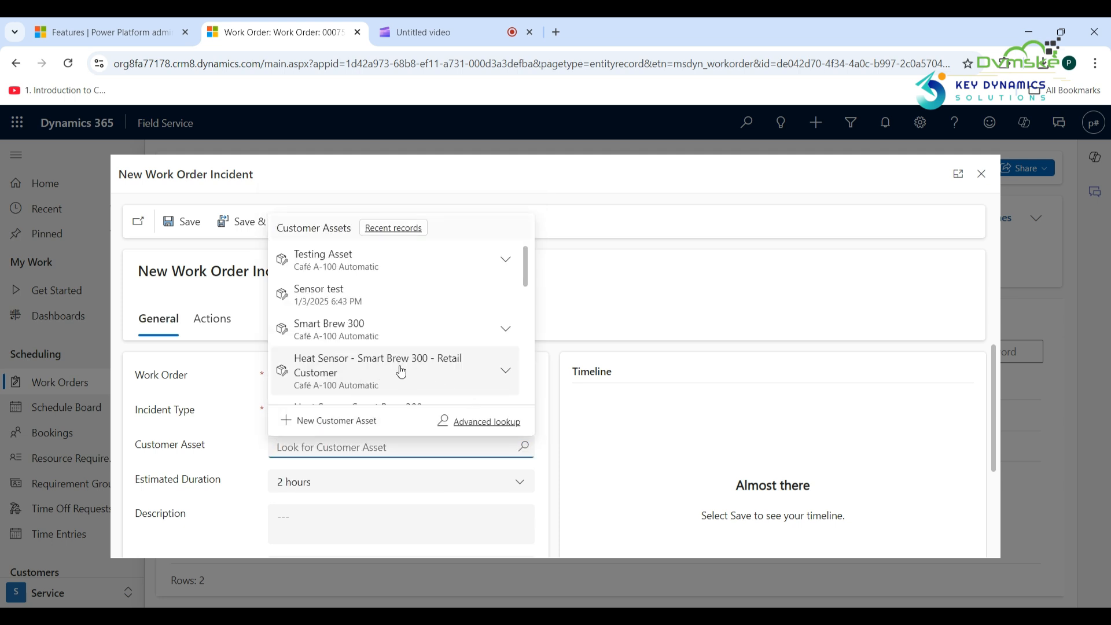
pyautogui.click(393, 368)
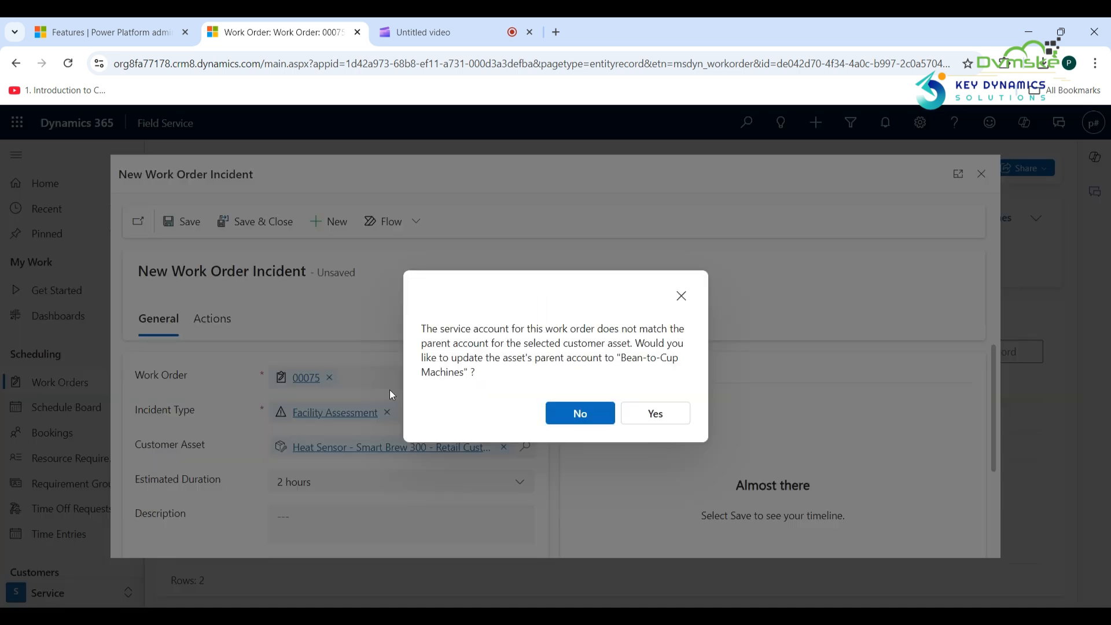